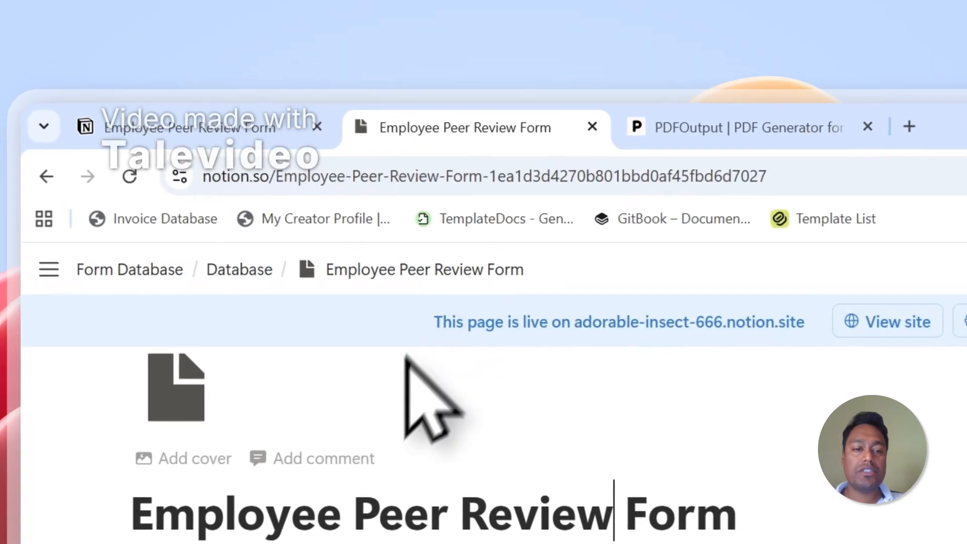
Examine the responses table of the Employee Peer Review Form in Notion.
scroll(403, 322, down, 3)
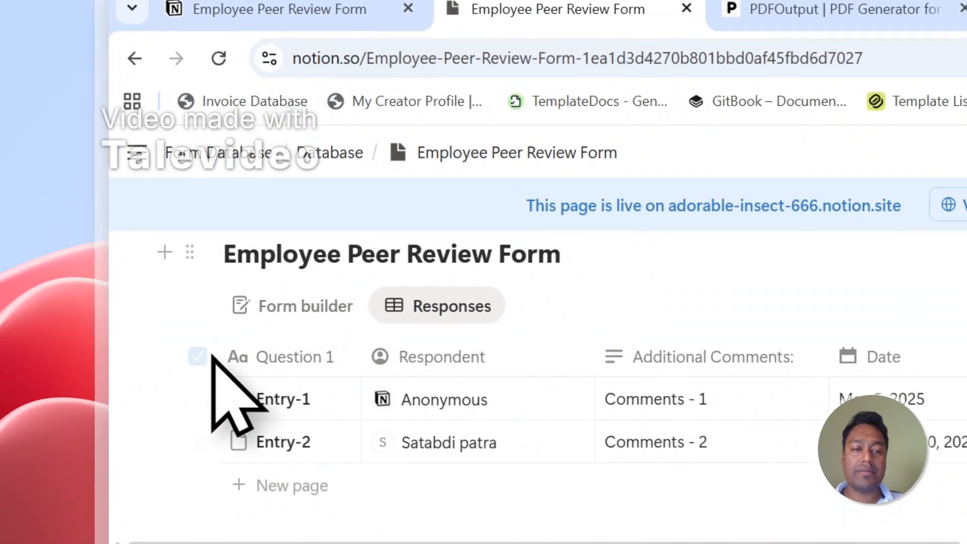
click(197, 356)
click(551, 330)
scroll(561, 339, up, 1)
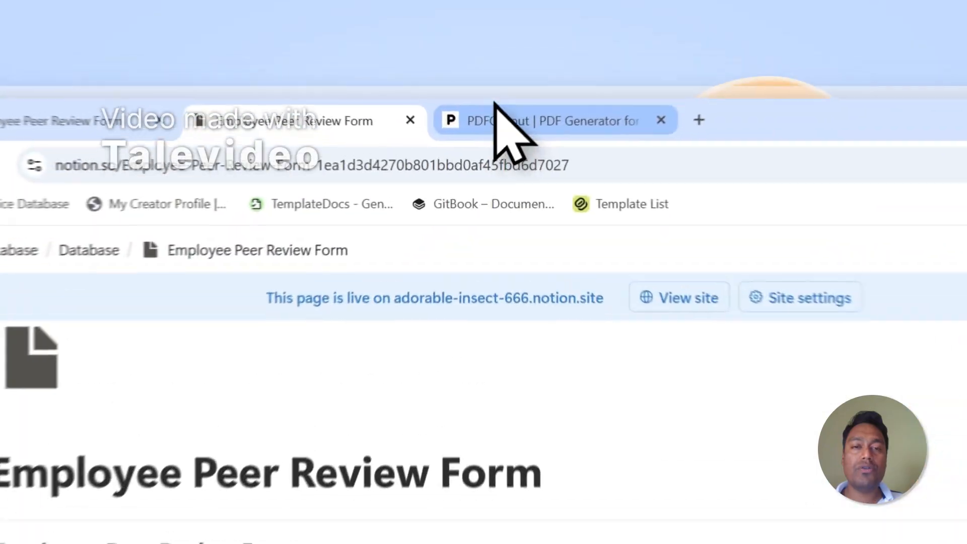
Switch to the PDFOutput site and read its headline about generating PDFs from Google Docs using a Notion database.
click(453, 74)
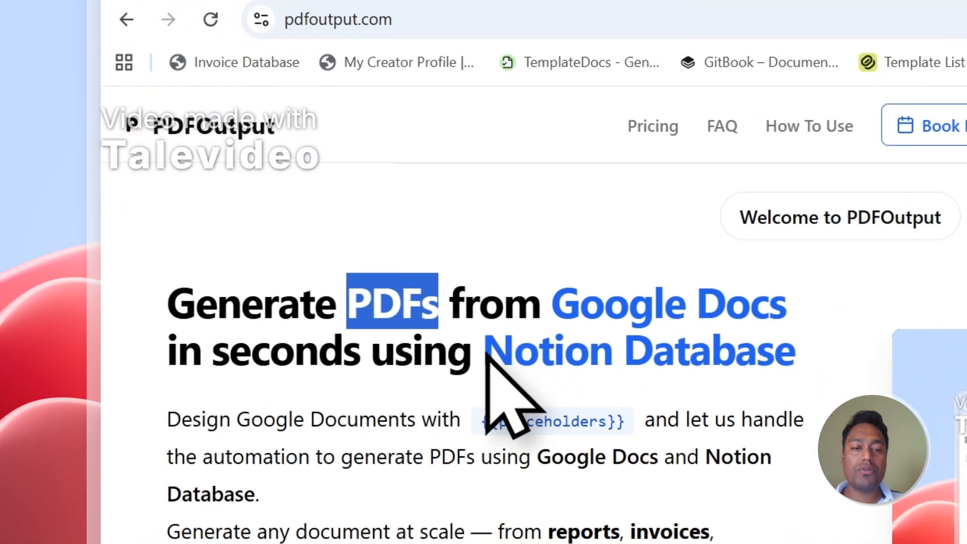
drag(491, 497, 782, 506)
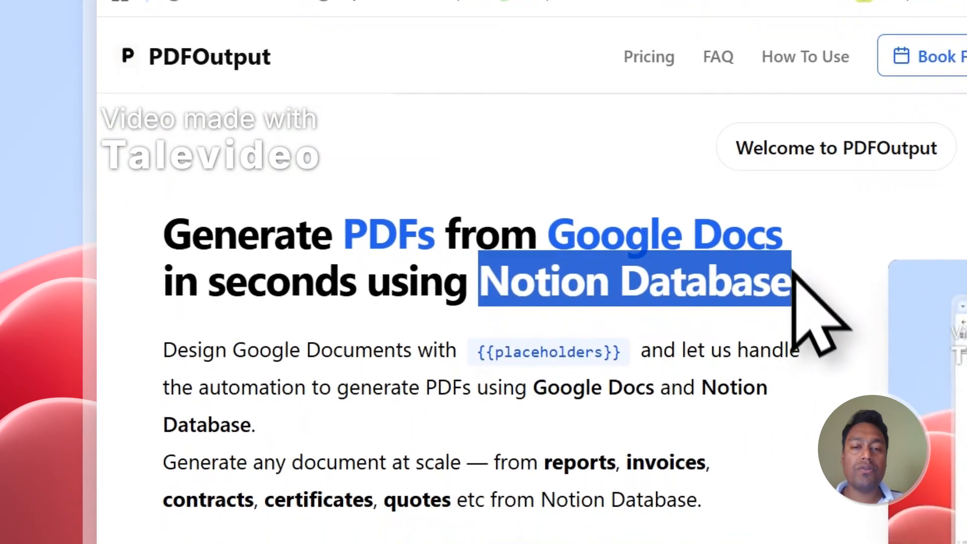
drag(785, 240, 643, 236)
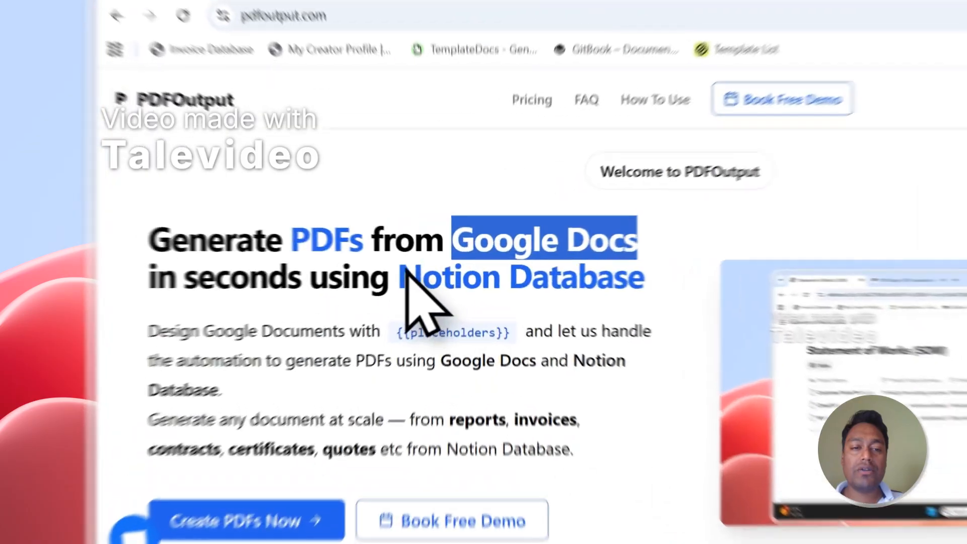
drag(301, 265, 457, 266)
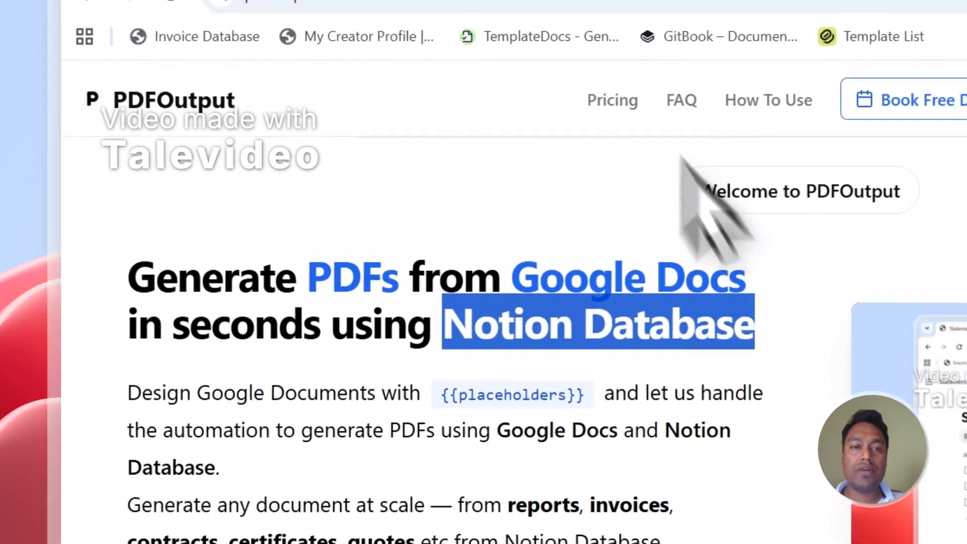
Return to the Notion form, select the Entry-1 and Entry-2 responses, and clear the selection.
click(327, 74)
click(197, 319)
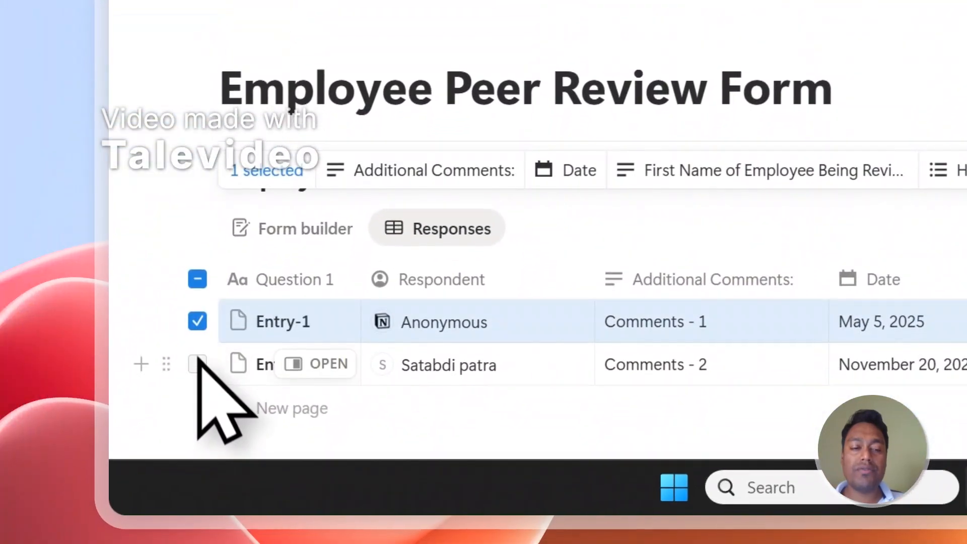
click(198, 364)
click(568, 227)
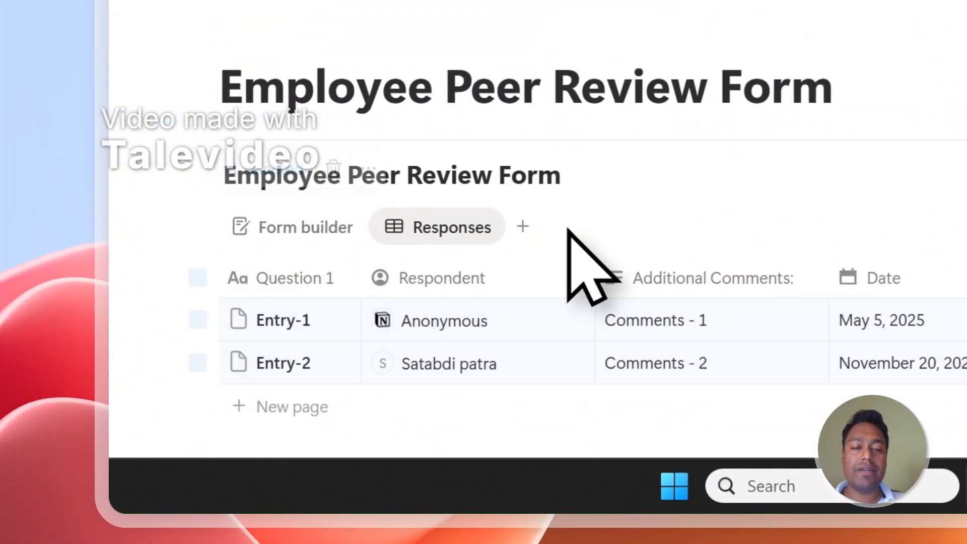
Switch back to the PDFOutput site and read which document types it can generate at scale.
click(572, 63)
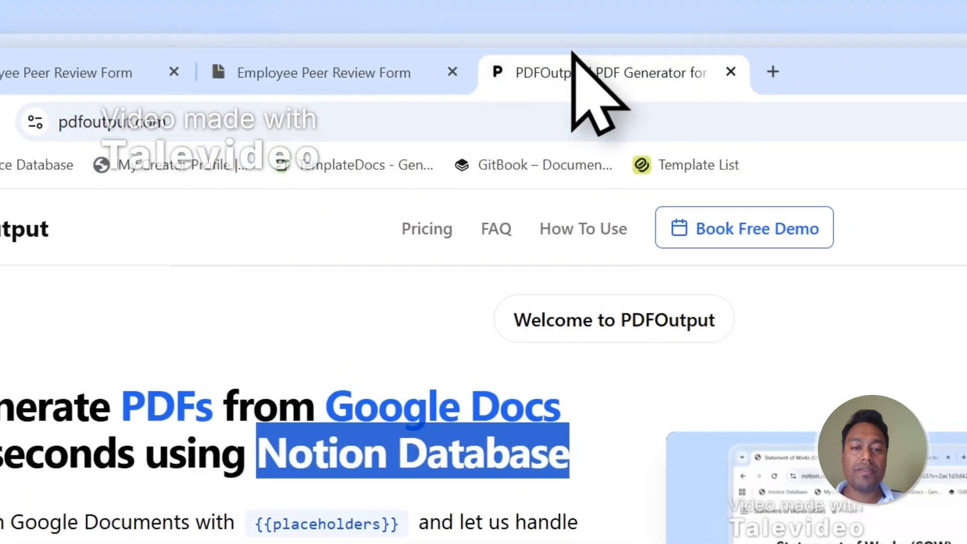
scroll(353, 402, down, 2)
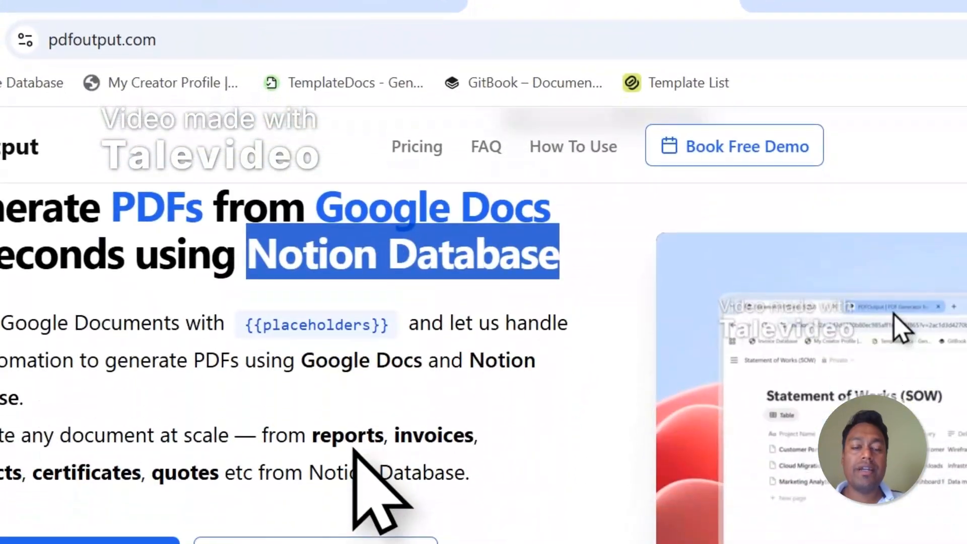
drag(321, 432, 362, 436)
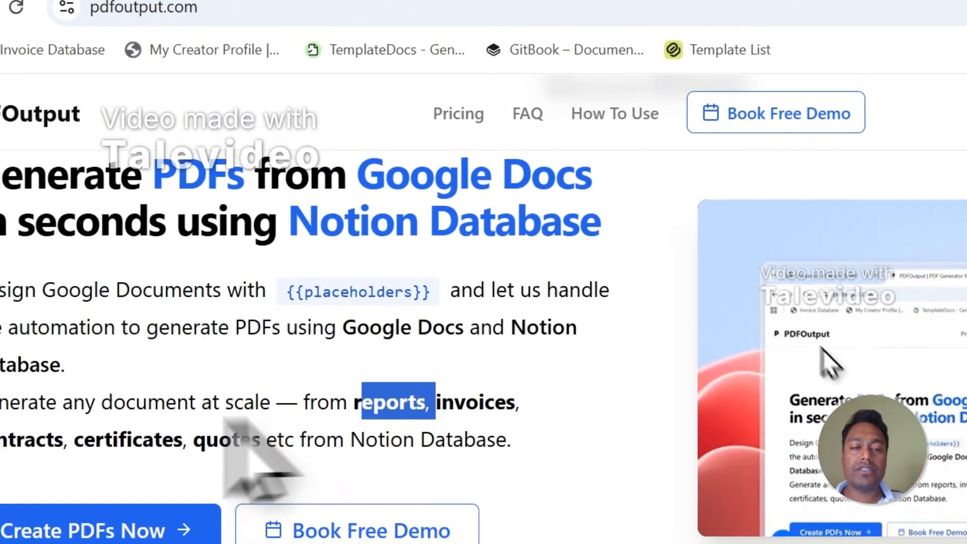
click(183, 302)
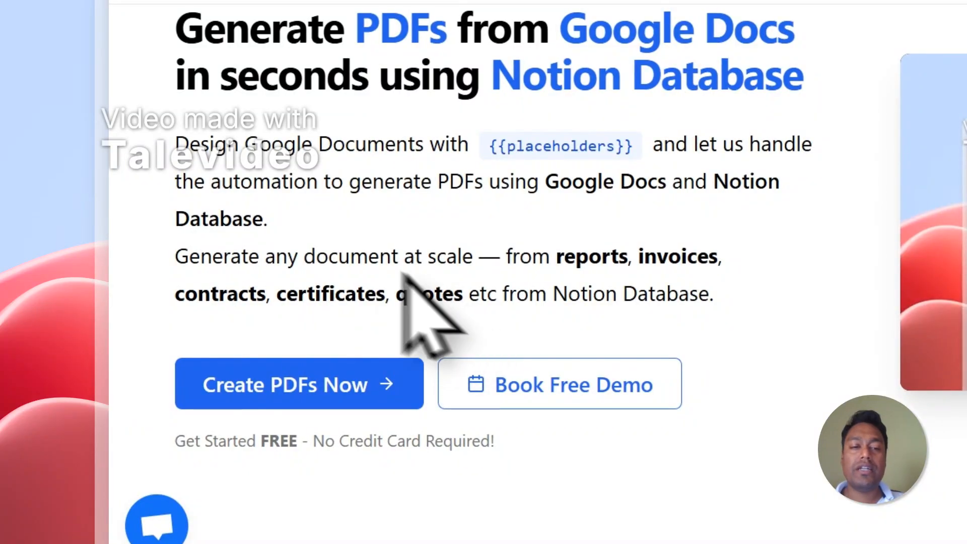
drag(265, 256, 398, 257)
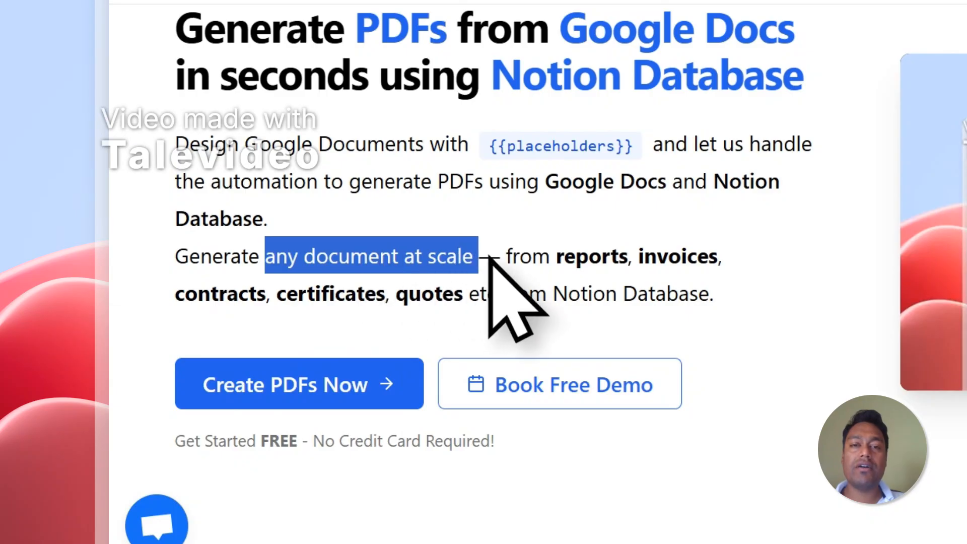
click(524, 202)
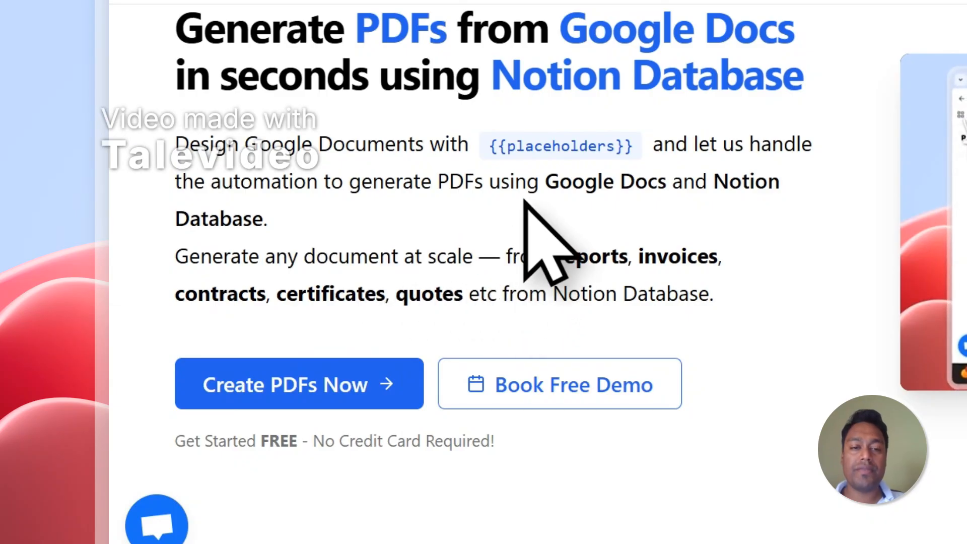
Start creating PDFs in PDFOutput and sign in with a Google account.
click(309, 388)
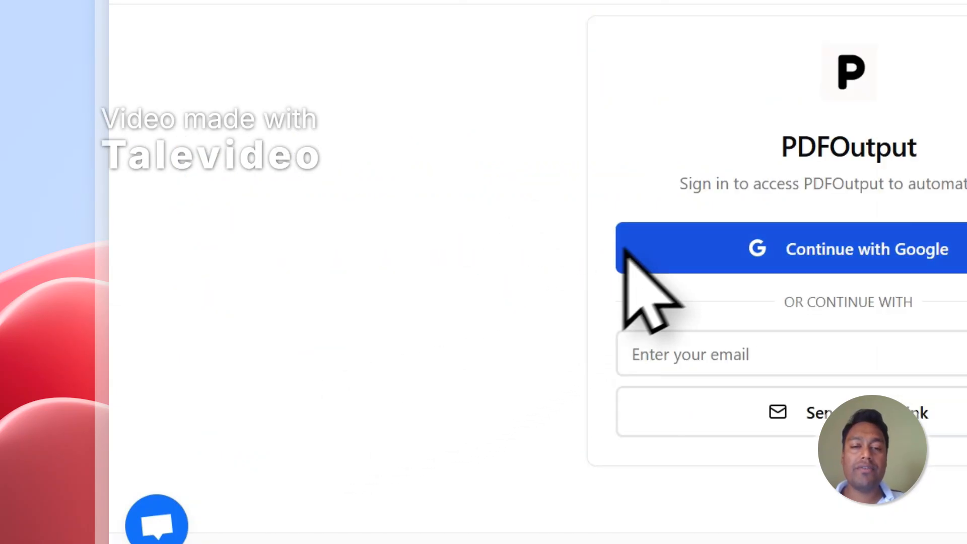
click(674, 267)
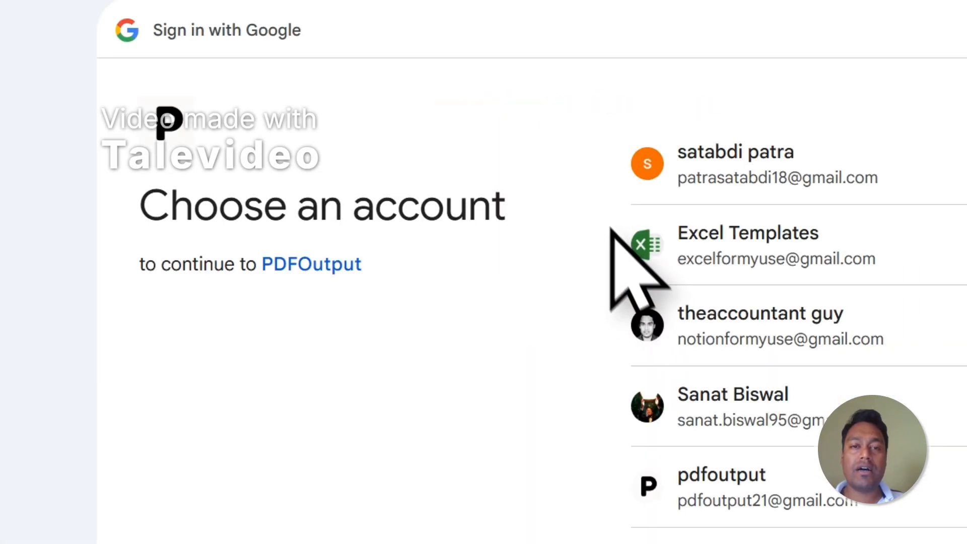
click(842, 328)
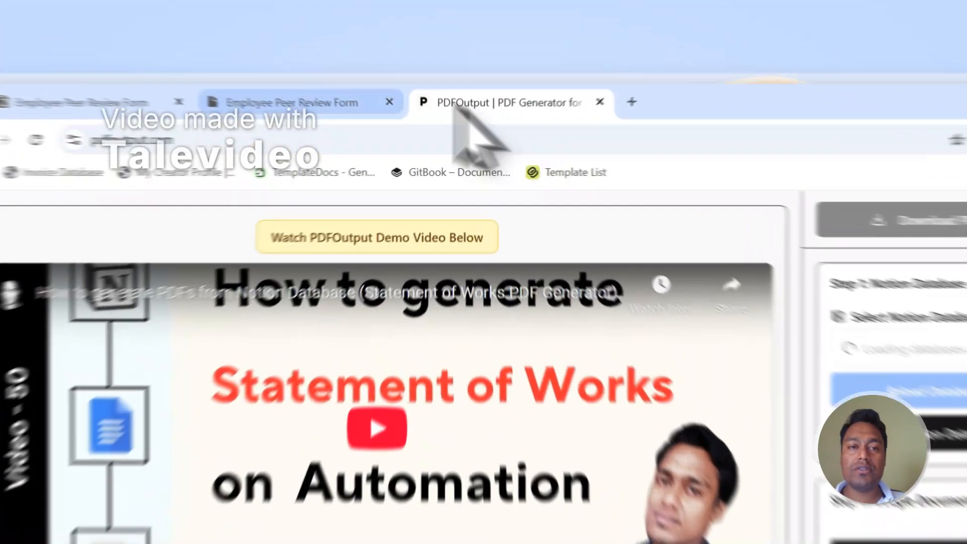
Check the Notion form page again and review the database, document and property sections of the PDFOutput setup.
click(334, 73)
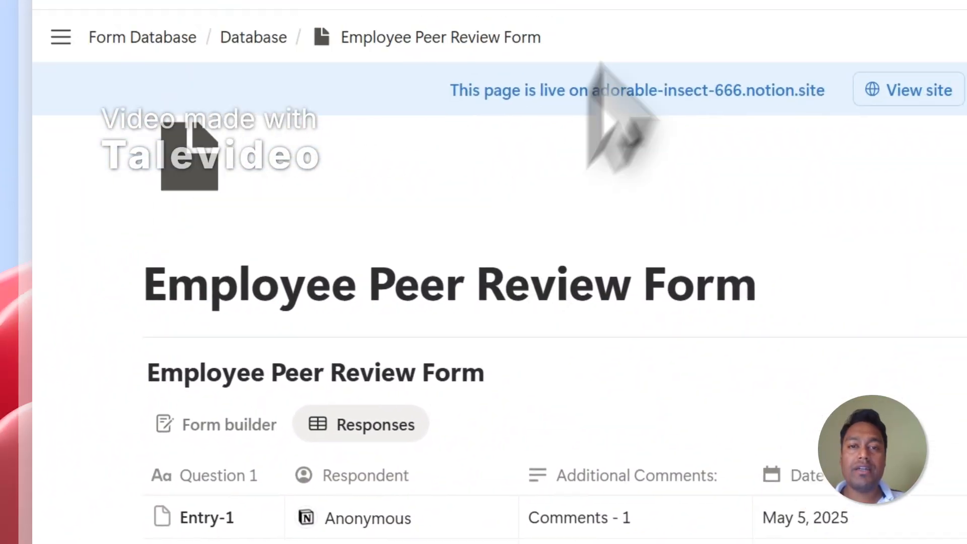
click(527, 91)
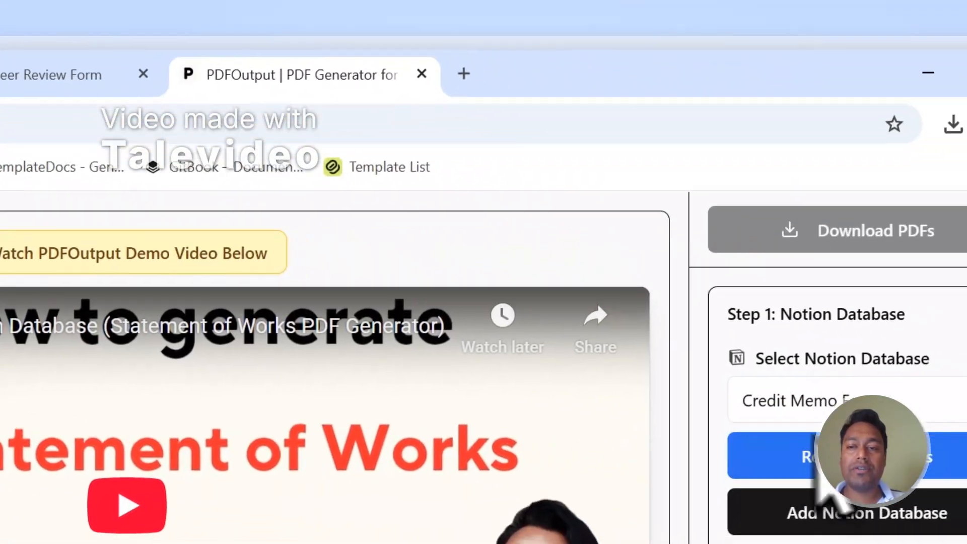
scroll(740, 352, down, 1)
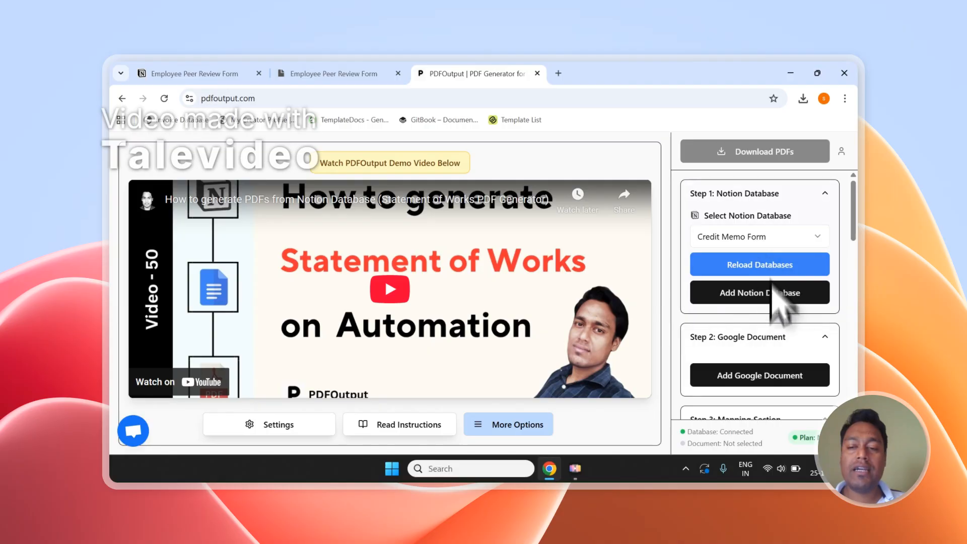
scroll(773, 286, down, 10)
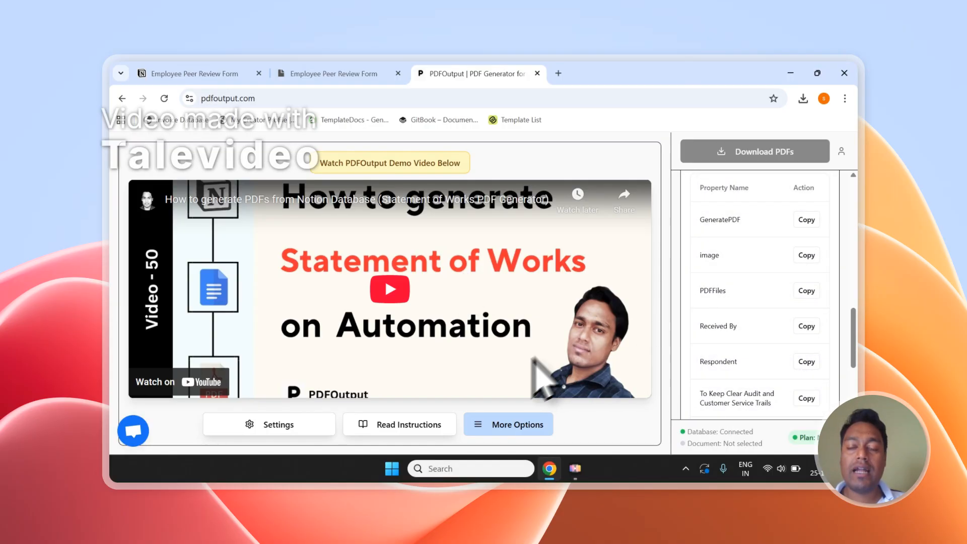
scroll(772, 335, up, 10)
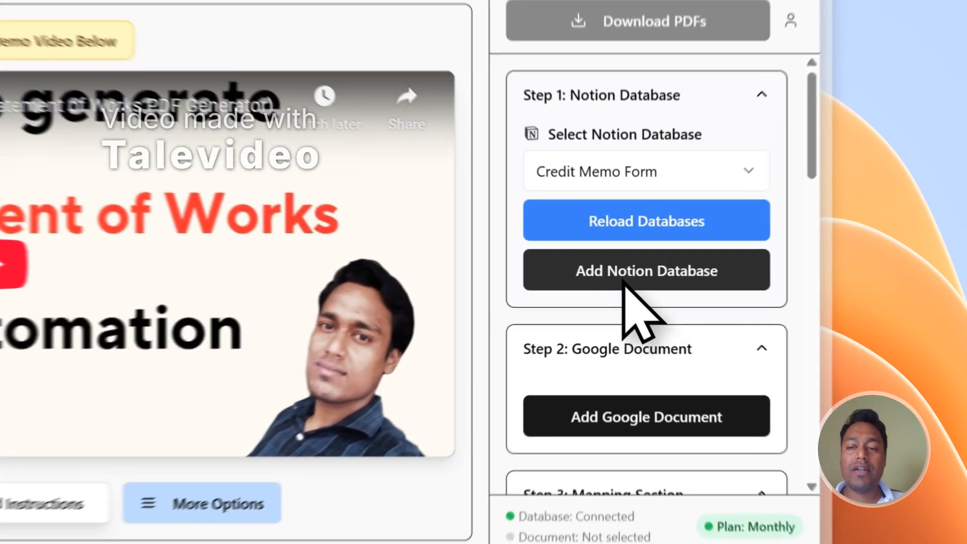
Start adding a Notion database in PDFOutput and copy the page title "Employee Peer Review Form" from Notion.
click(751, 296)
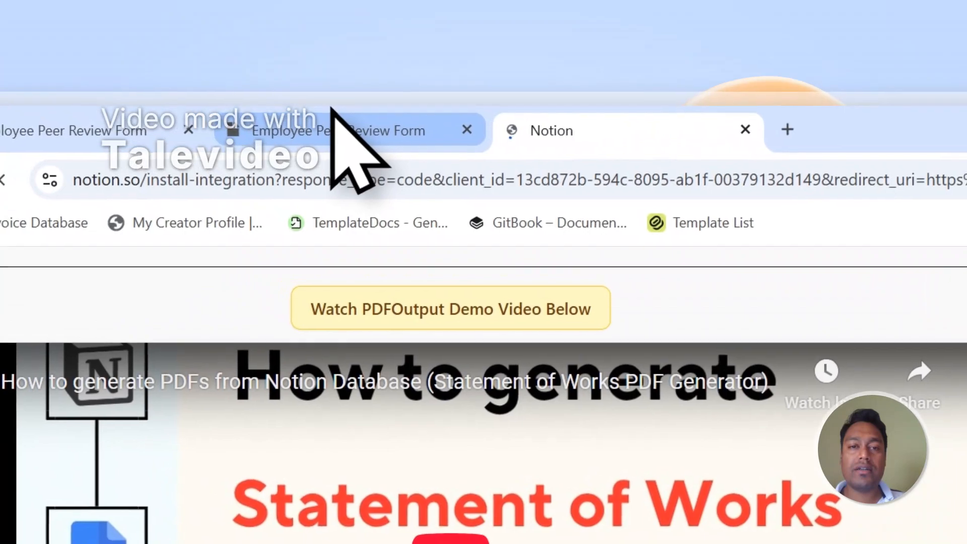
click(284, 98)
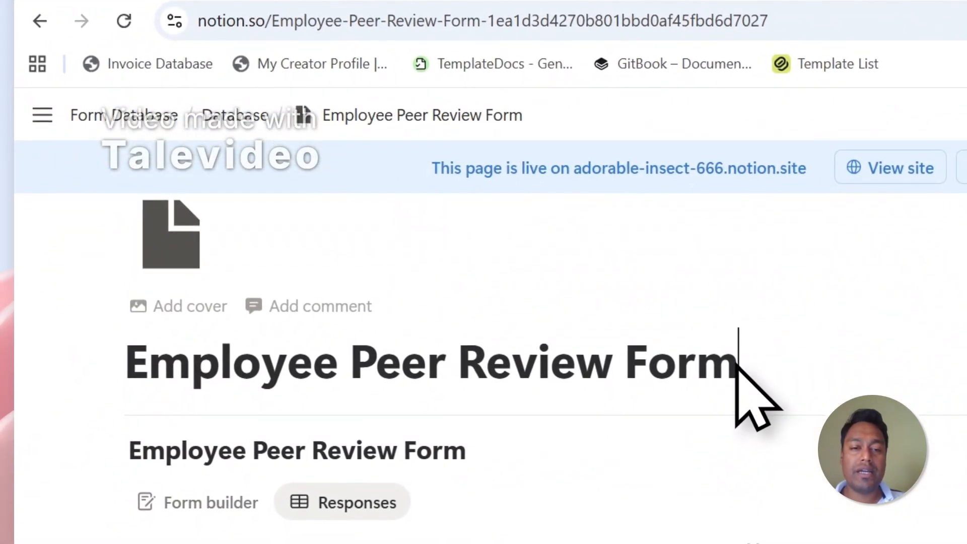
drag(736, 362, 212, 371)
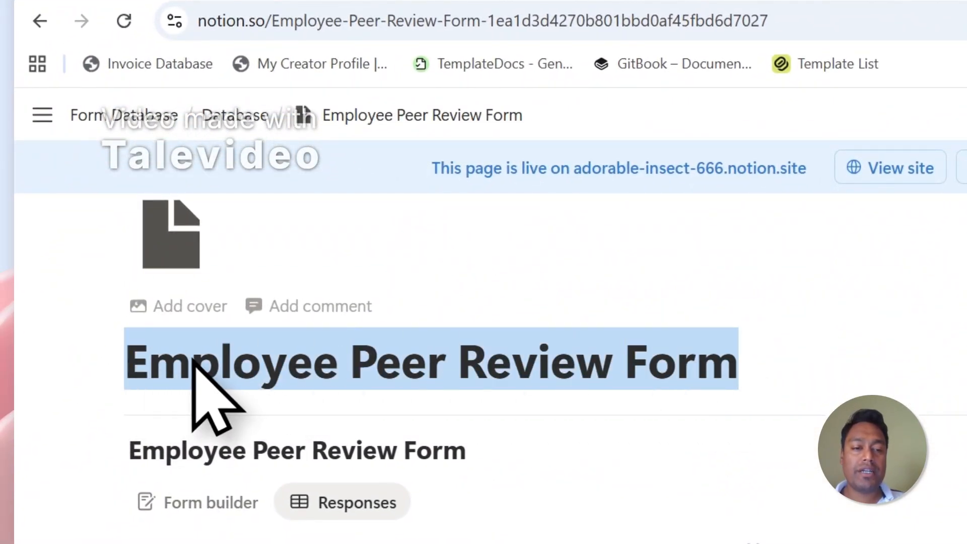
right_click(192, 361)
click(219, 283)
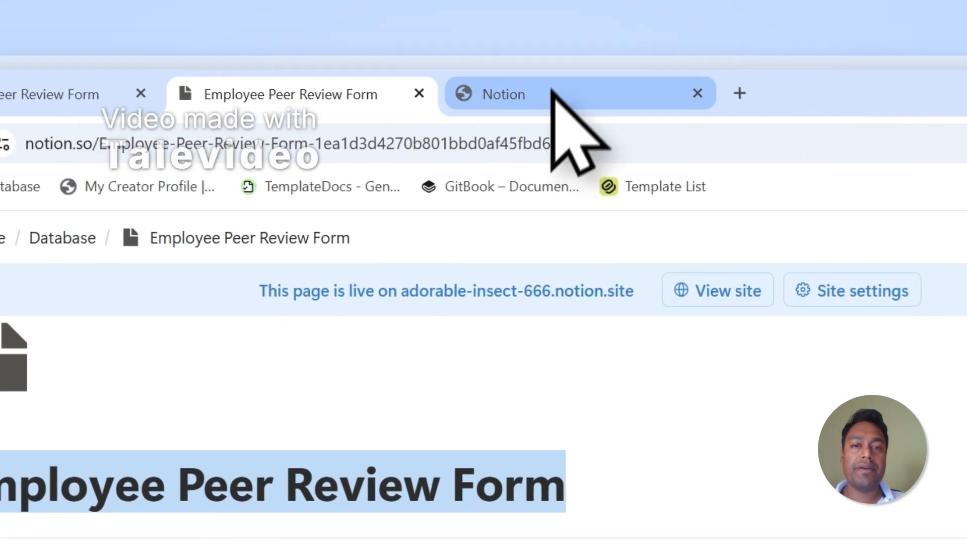
In the PDFOutput connection request, search for the copied title and select the Employee Peer Review Form page under Form Database / Database.
click(552, 95)
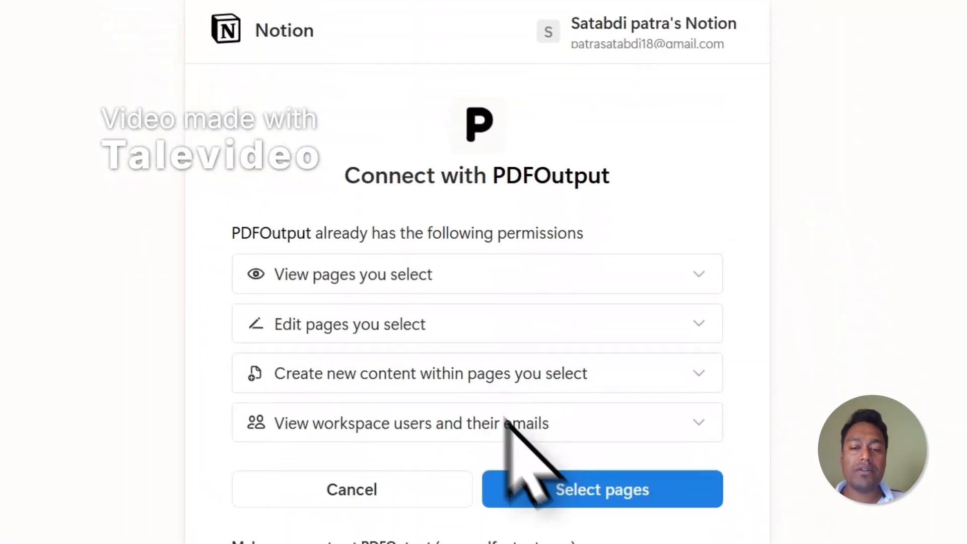
click(614, 496)
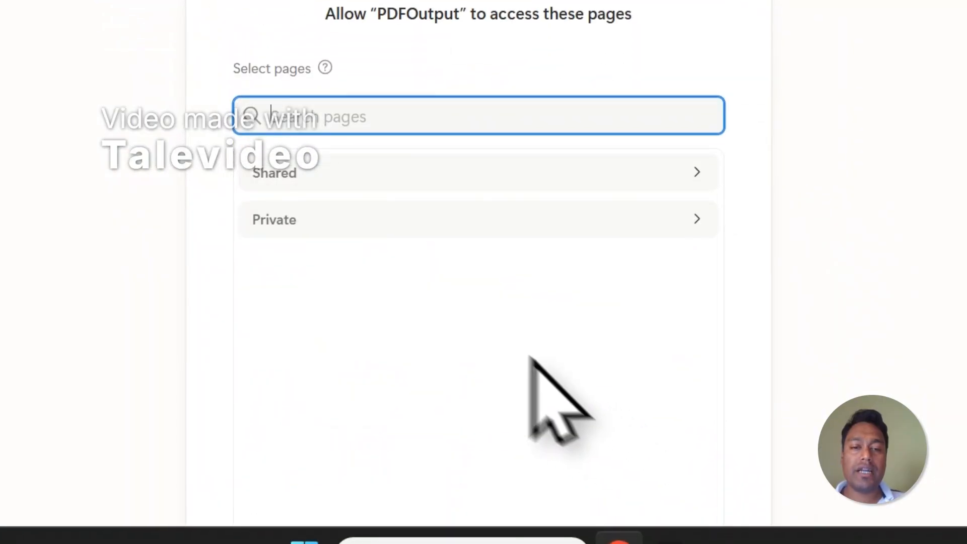
right_click(330, 122)
click(384, 261)
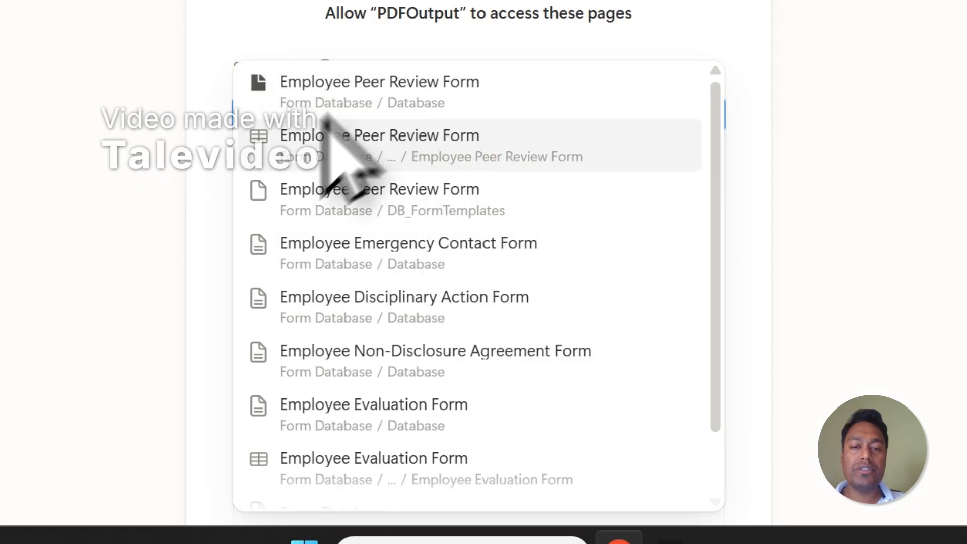
click(496, 109)
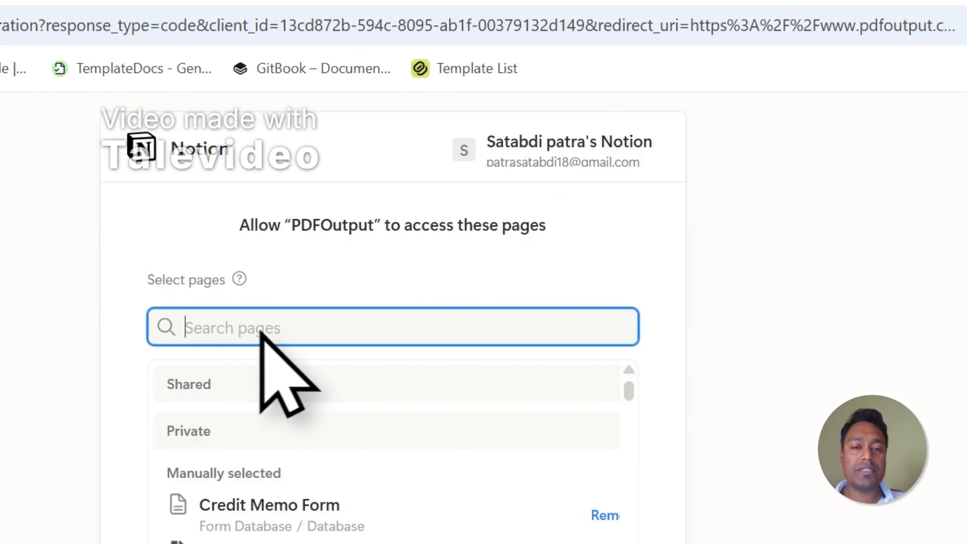
Review the manually selected and top-level pages in the access list and compare them with the Employee Peer Review Form page.
scroll(259, 332, down, 2)
scroll(273, 408, down, 1)
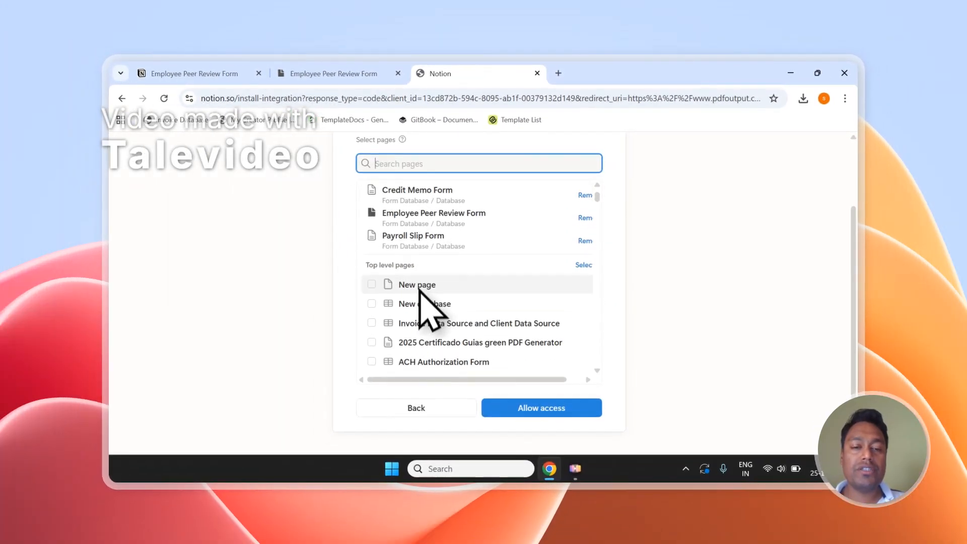
scroll(419, 289, down, 2)
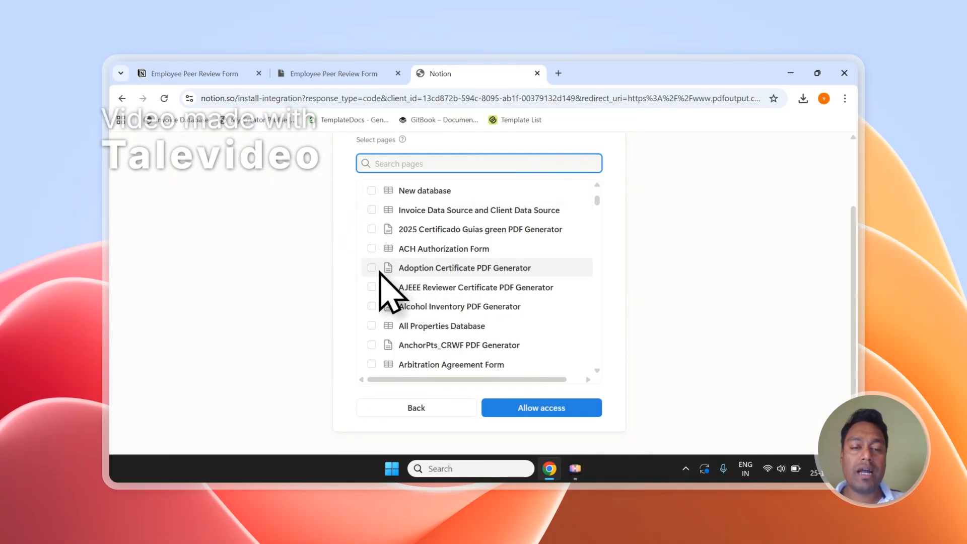
scroll(380, 273, up, 2)
scroll(425, 282, up, 1)
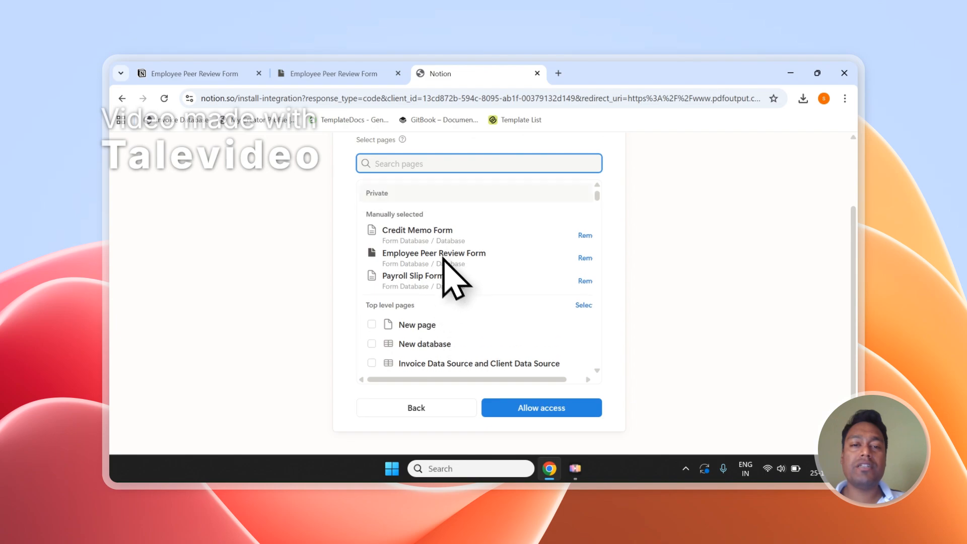
scroll(468, 250, up, 1)
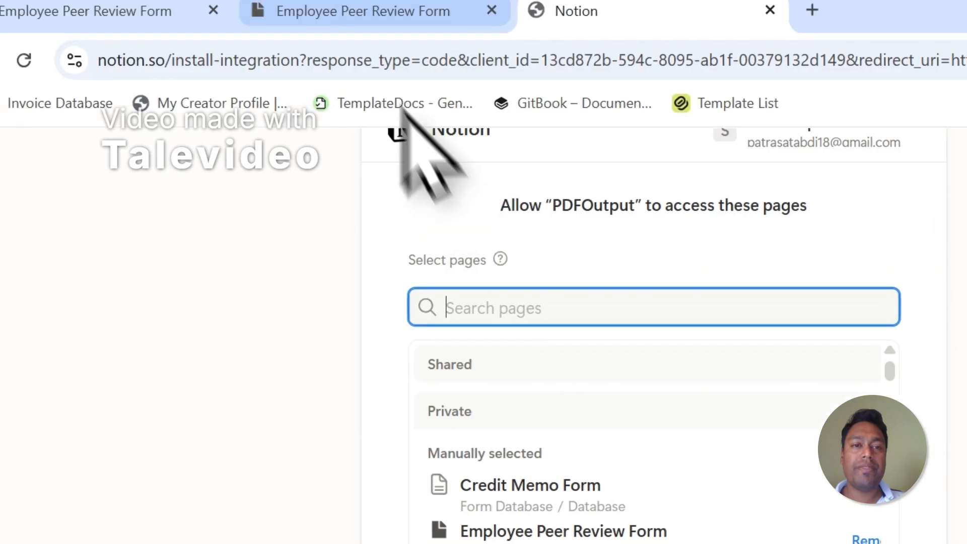
click(392, 10)
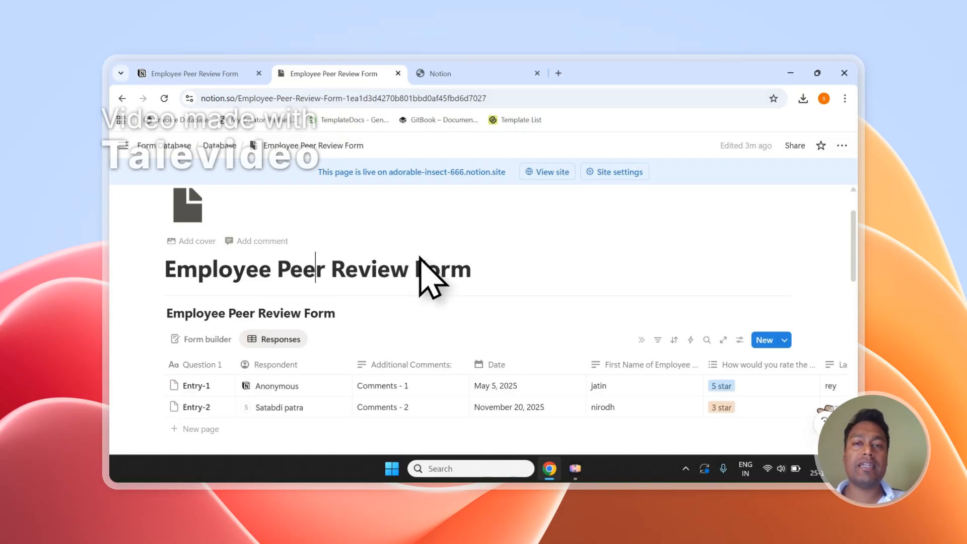
Check the form's responses in Notion and allow PDFOutput to access the selected pages, including Employee Peer Review Form.
scroll(413, 257, down, 1)
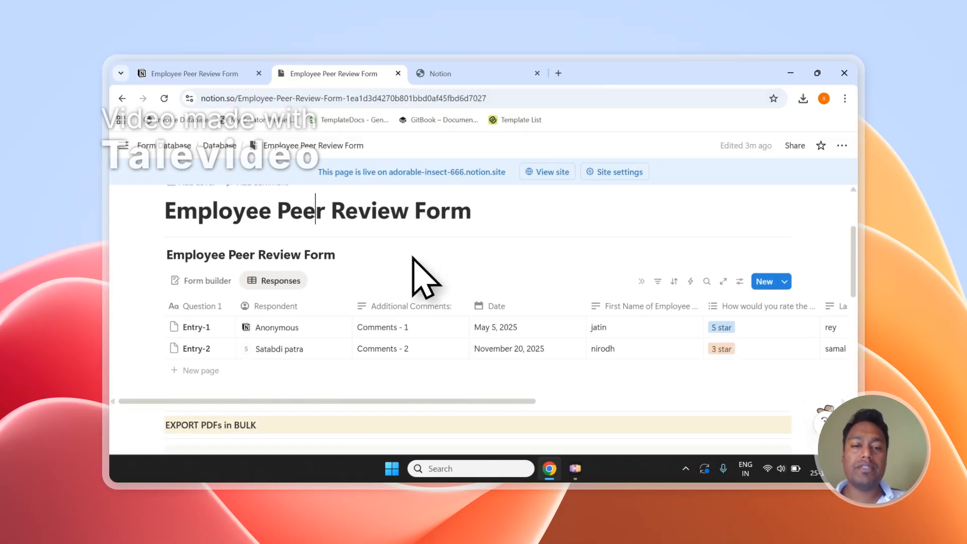
click(468, 75)
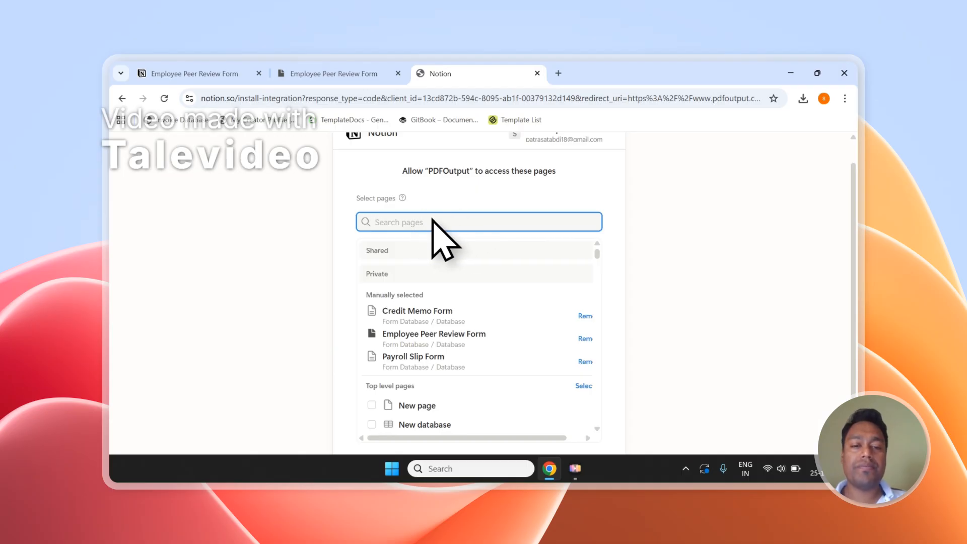
scroll(438, 217, down, 2)
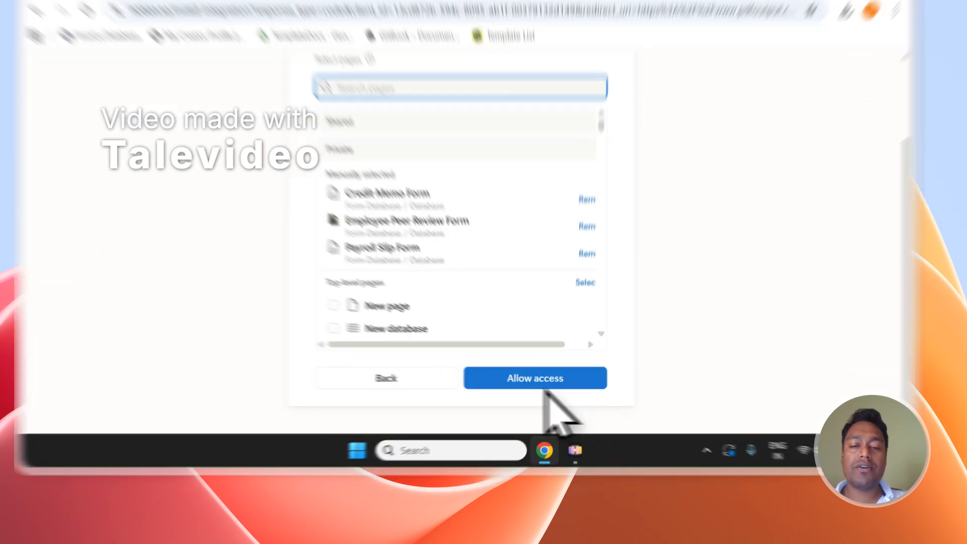
click(544, 409)
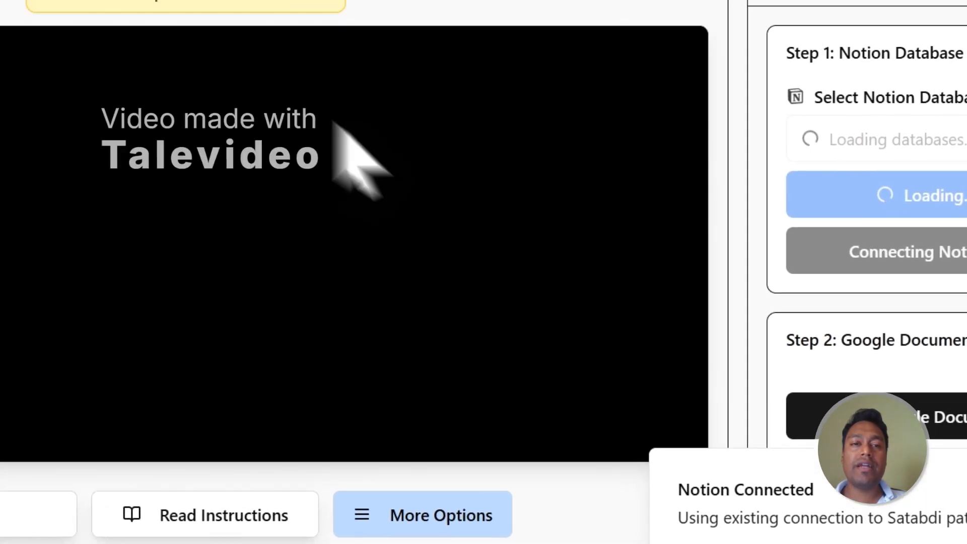
Reload the database list in PDFOutput and select Employee Peer Review Form as the Notion database.
click(417, 74)
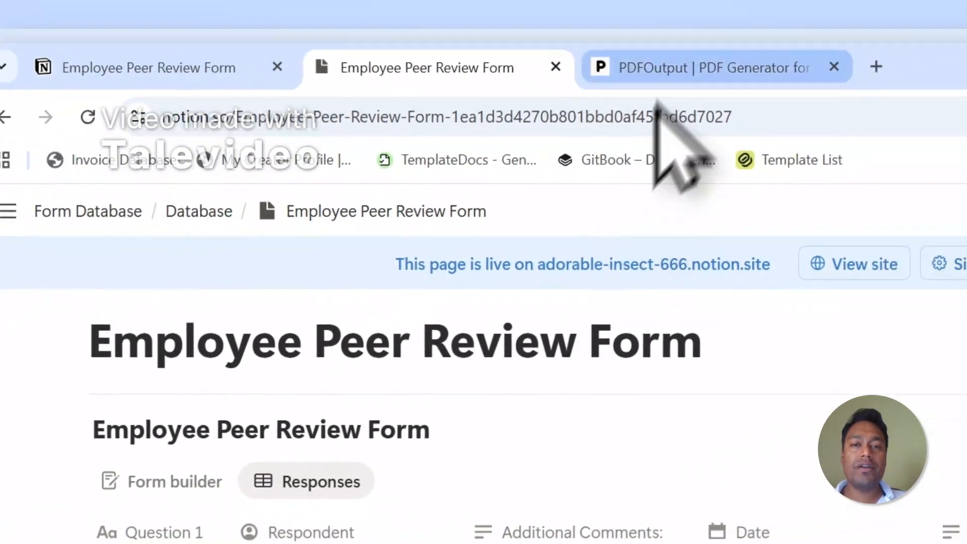
click(816, 30)
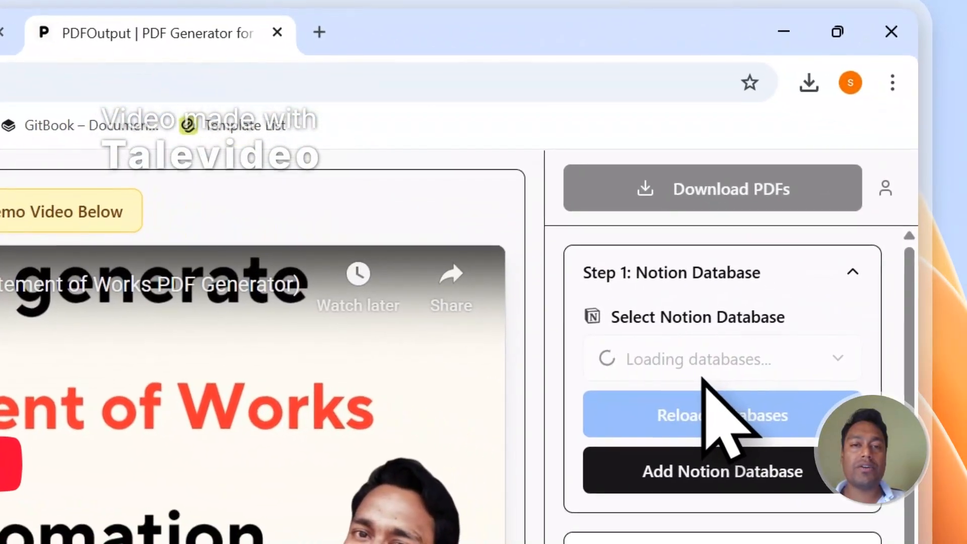
click(698, 376)
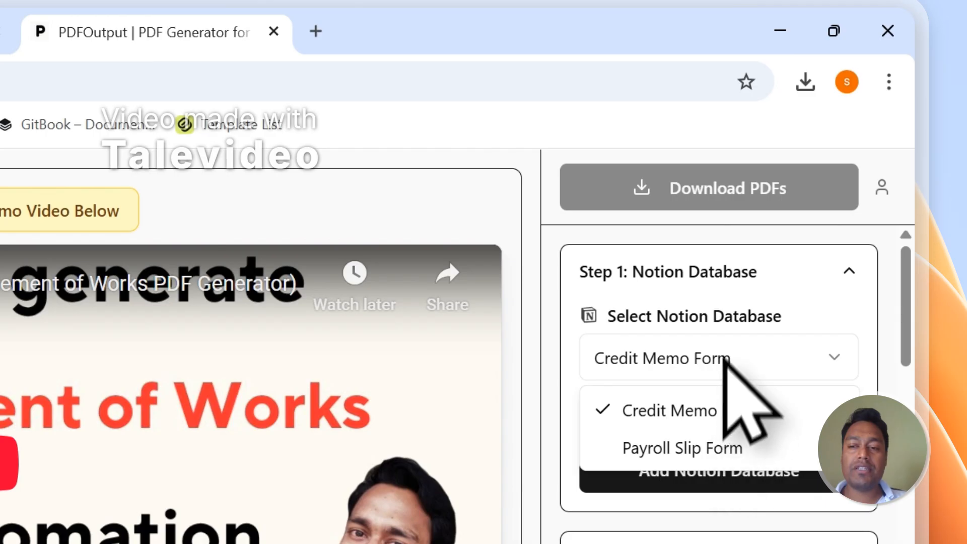
click(725, 355)
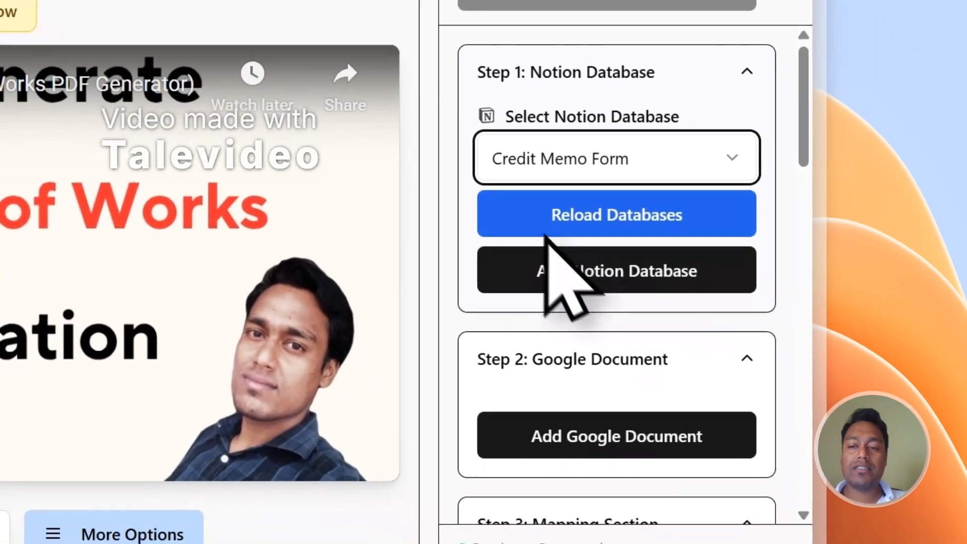
click(635, 418)
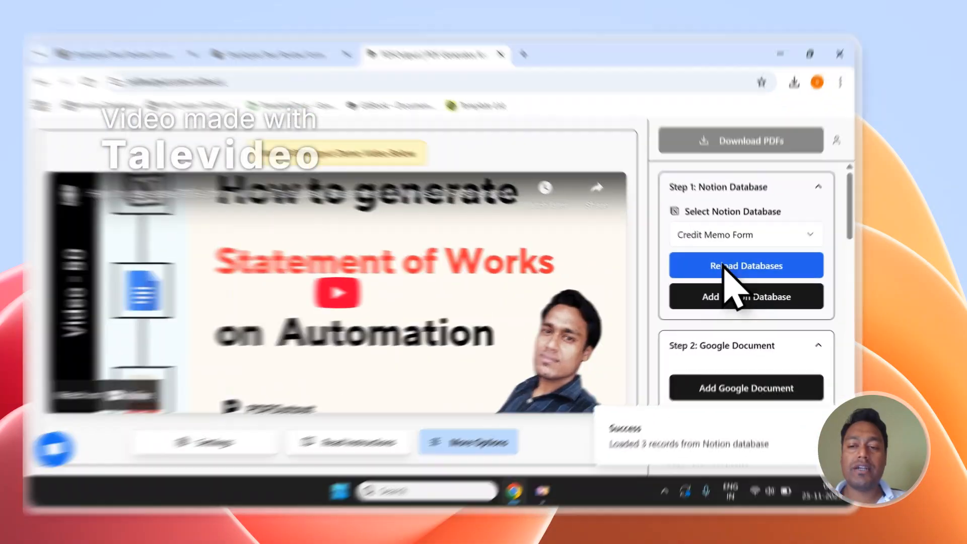
click(741, 240)
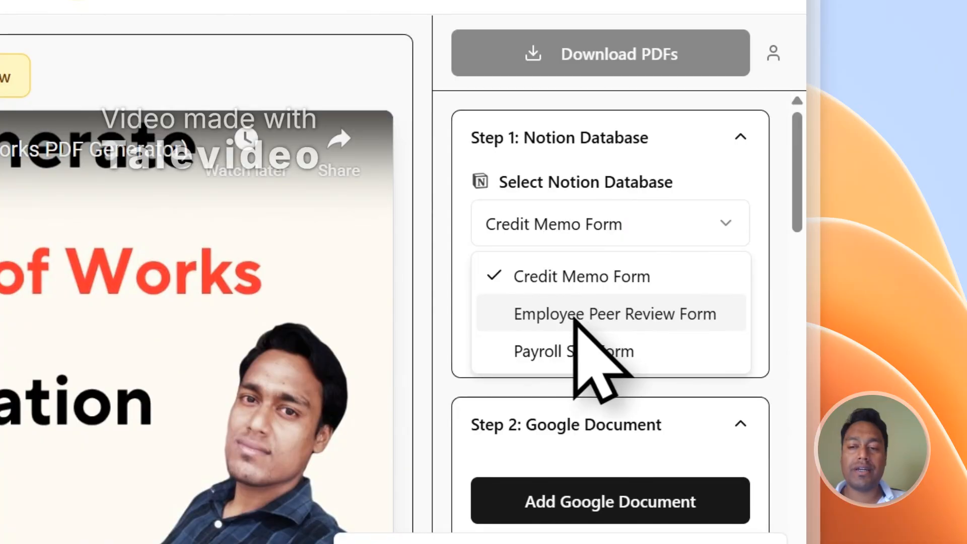
click(577, 316)
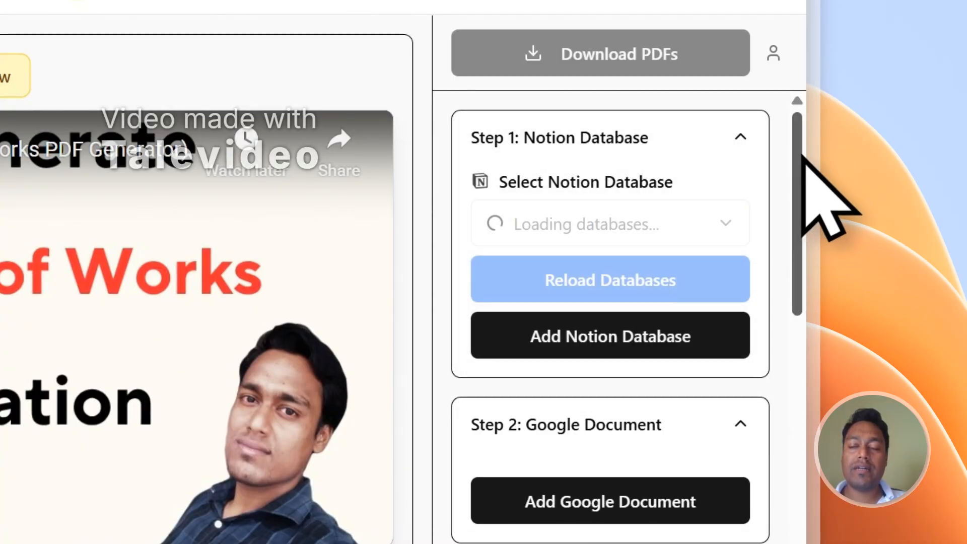
Review the property names of the Employee Peer Review Form database in PDFOutput and compare them with the Notion form page.
drag(803, 168, 804, 368)
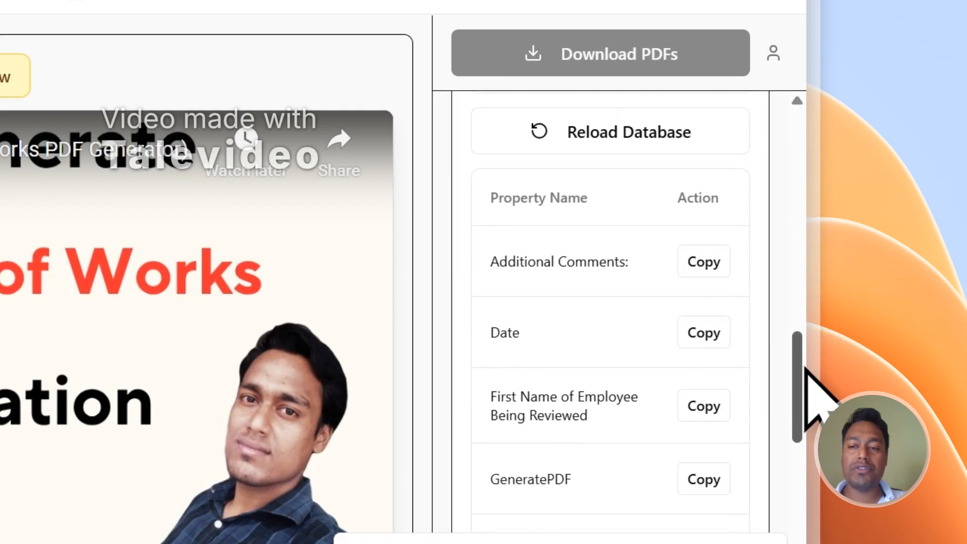
scroll(675, 292, down, 6)
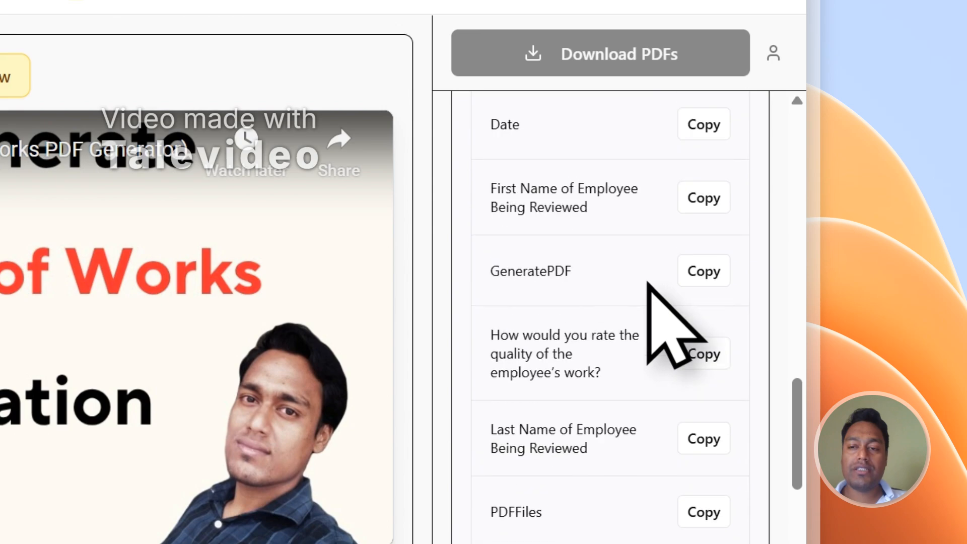
scroll(650, 287, up, 4)
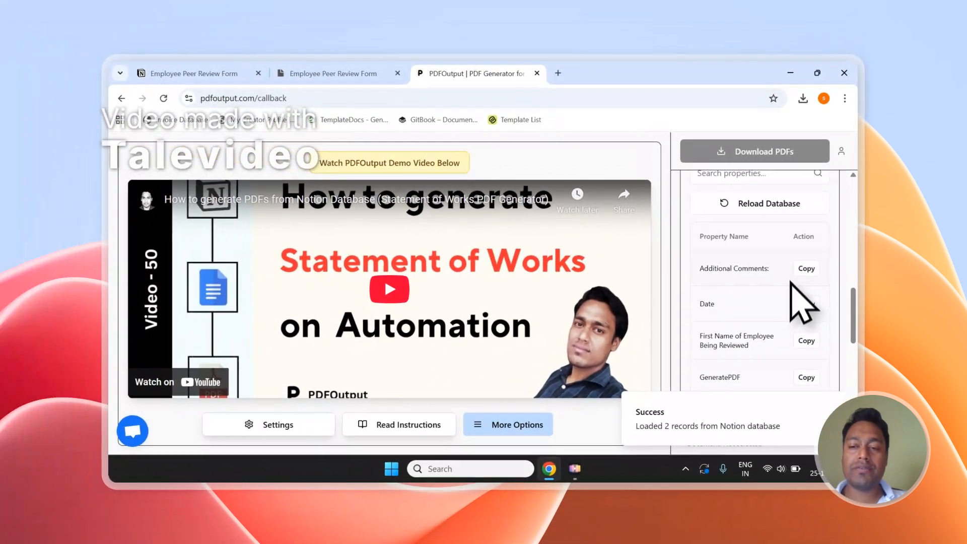
scroll(804, 302, down, 3)
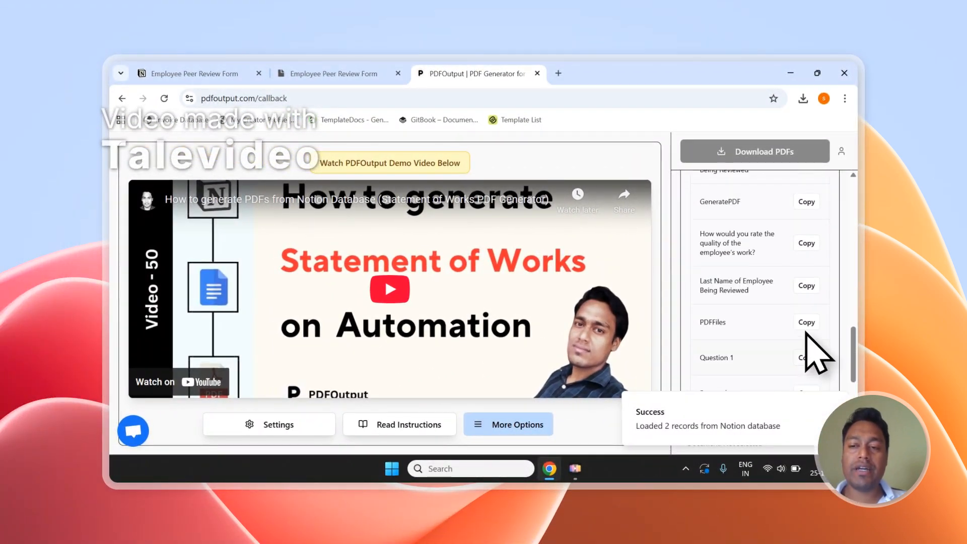
scroll(821, 322, up, 5)
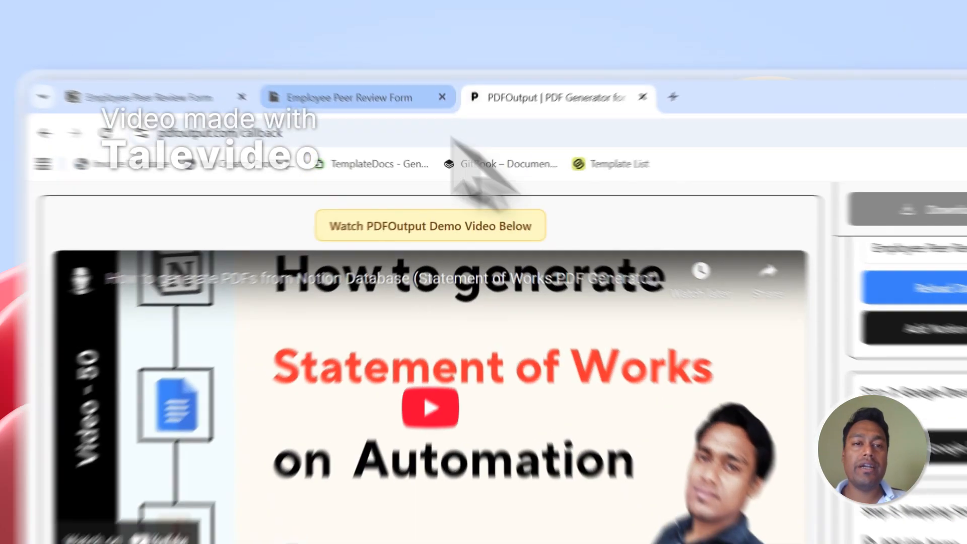
click(334, 73)
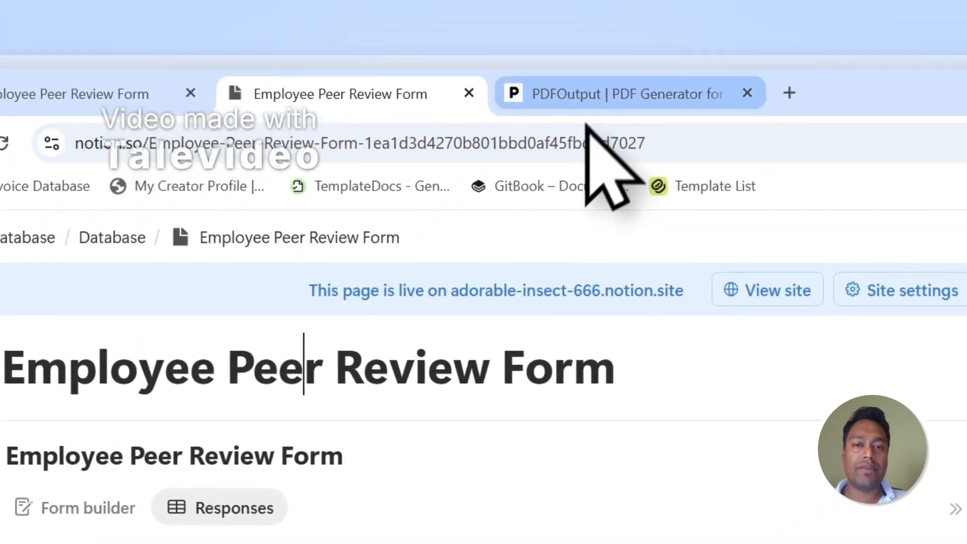
click(776, 30)
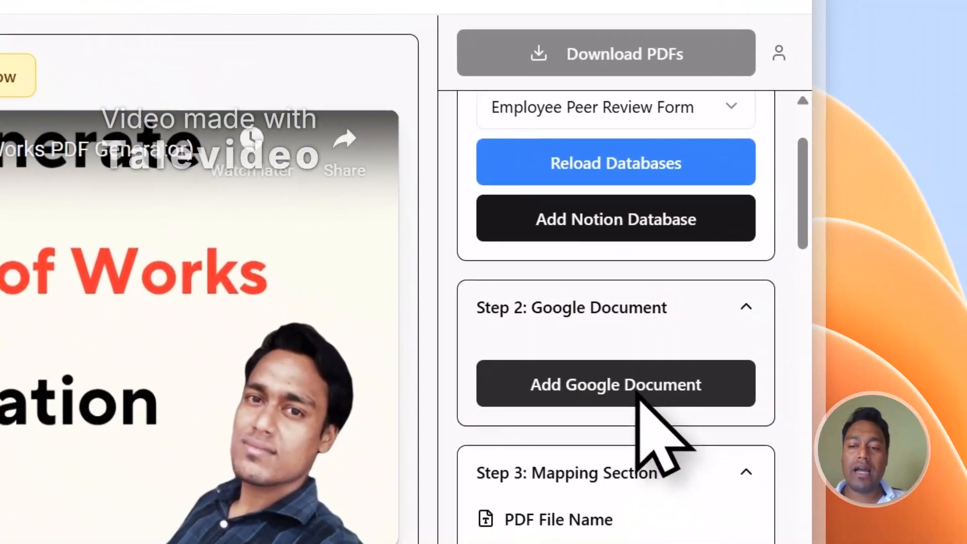
click(690, 428)
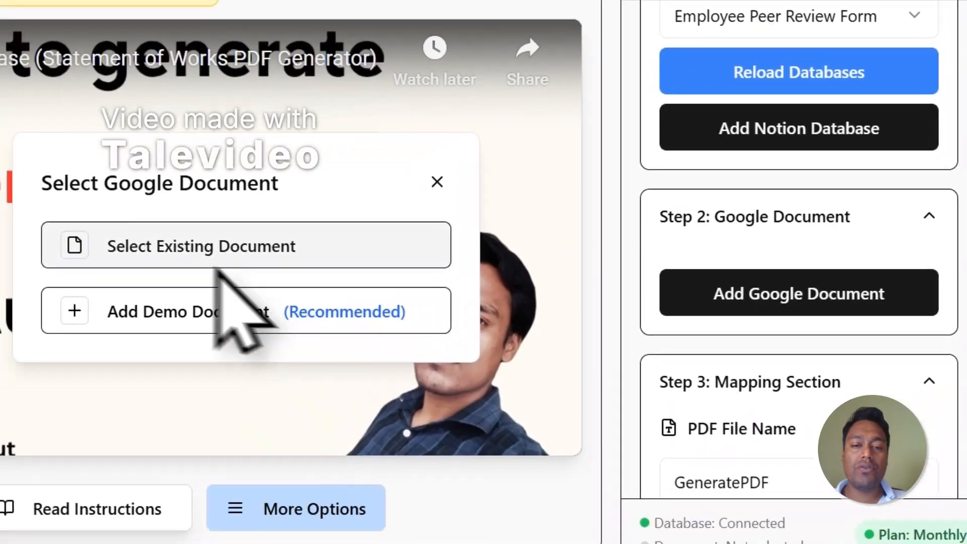
click(132, 251)
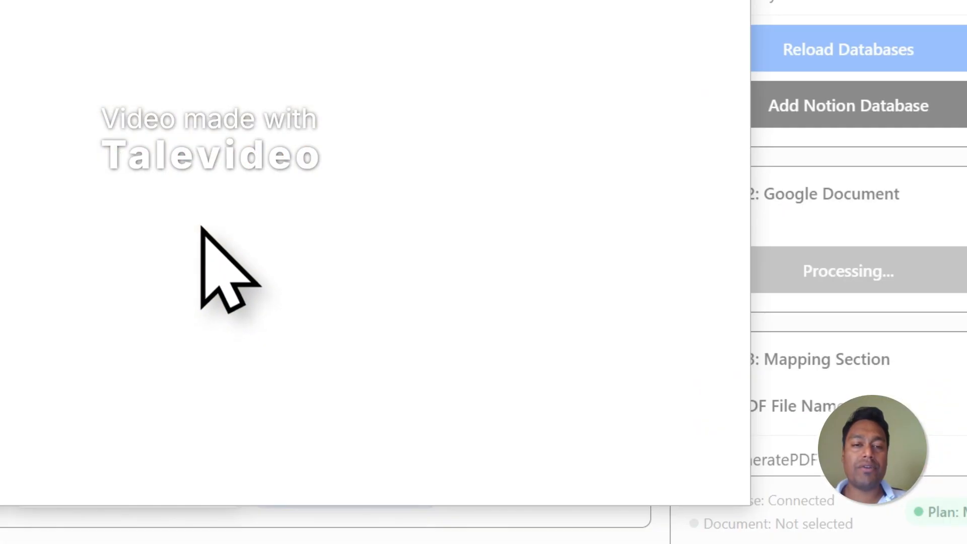
click(423, 180)
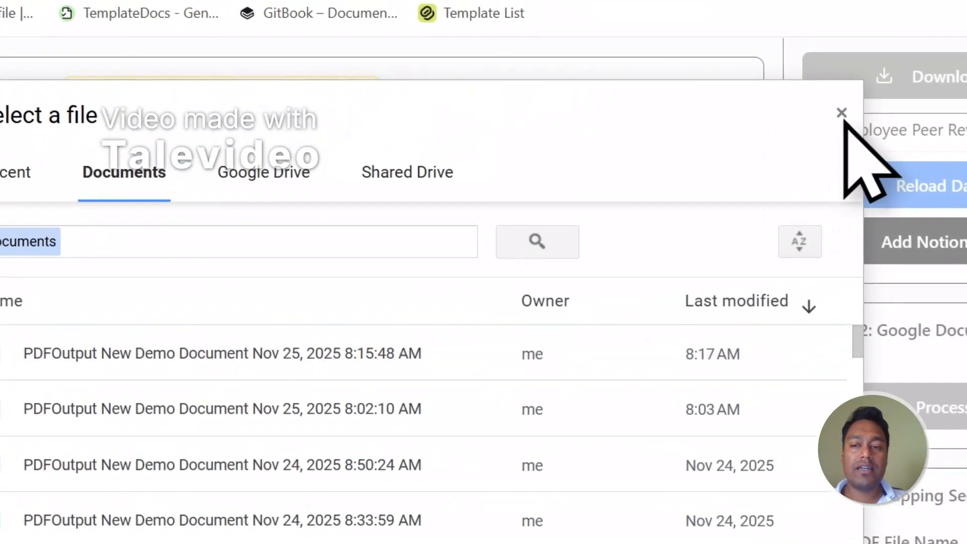
click(842, 113)
Add the recommended demo document as the Google Document template in PDFOutput.
click(850, 424)
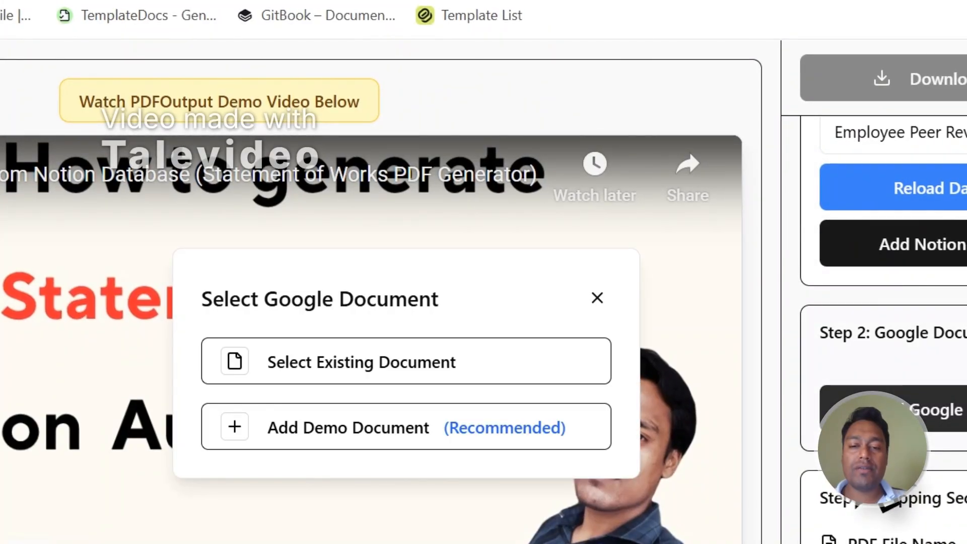
click(283, 436)
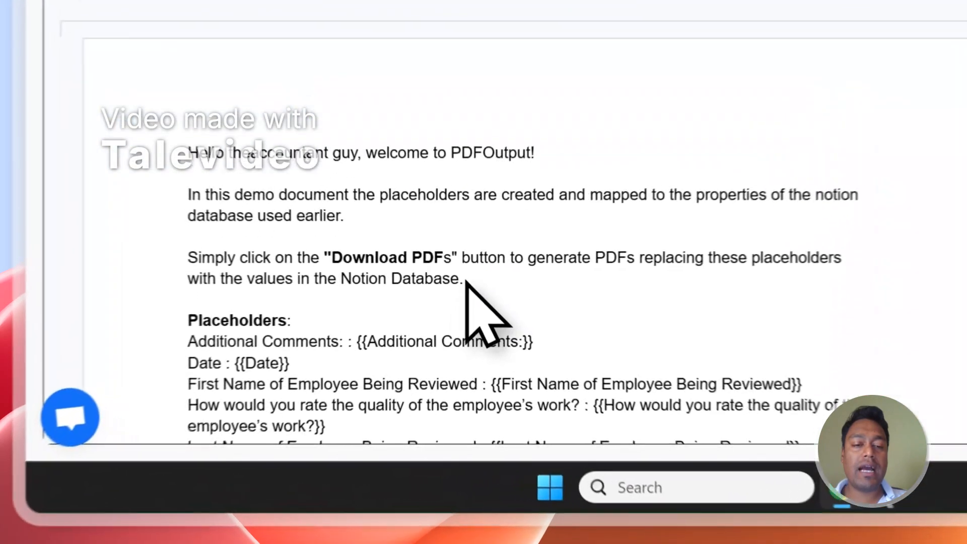
Delete the welcome and instruction paragraphs above the Placeholders heading in the demo document, including the leftover blank lines.
drag(351, 357, 267, 322)
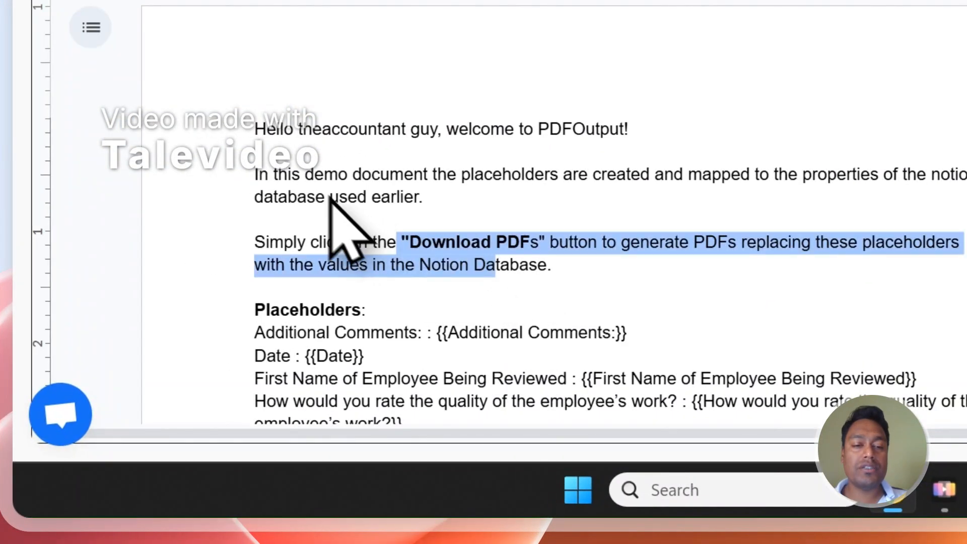
drag(329, 198, 270, 142)
key(BackSpace)
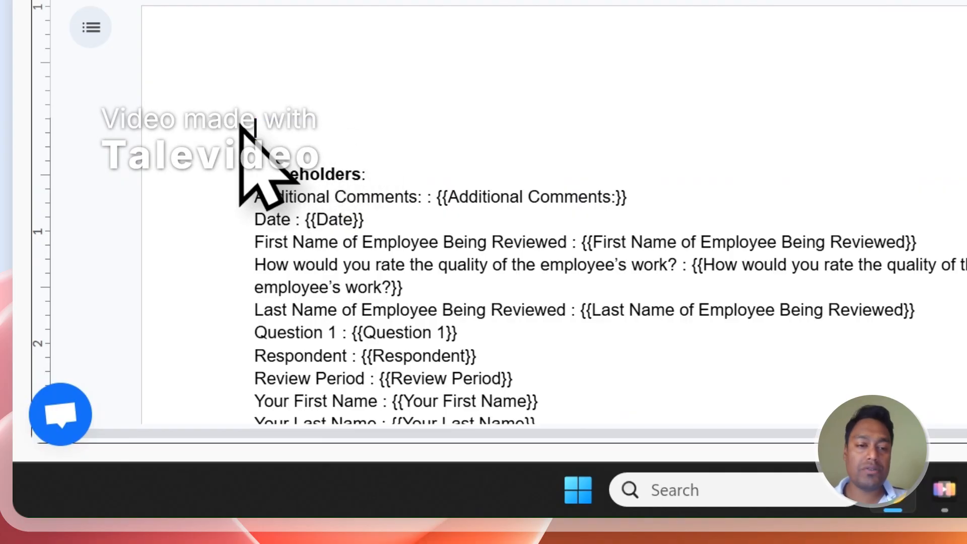
key(BackSpace)
key(BackSpace)
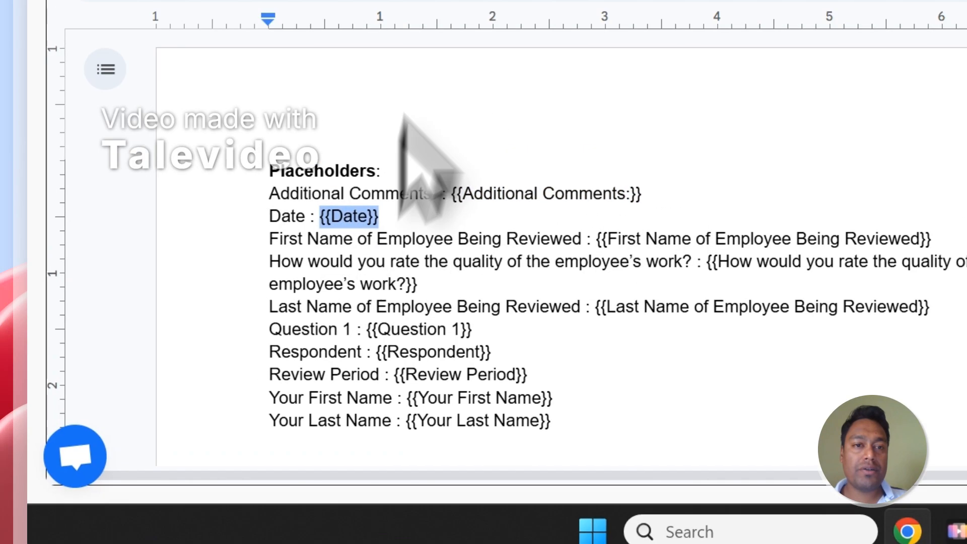
Compare the {{Date}} placeholder in the document with the Date column in the Notion form responses.
click(501, 79)
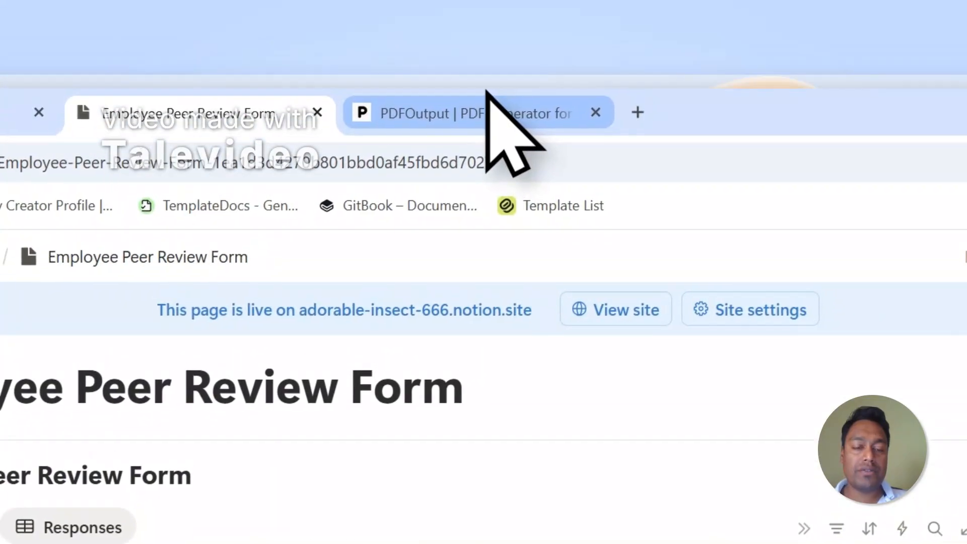
click(485, 118)
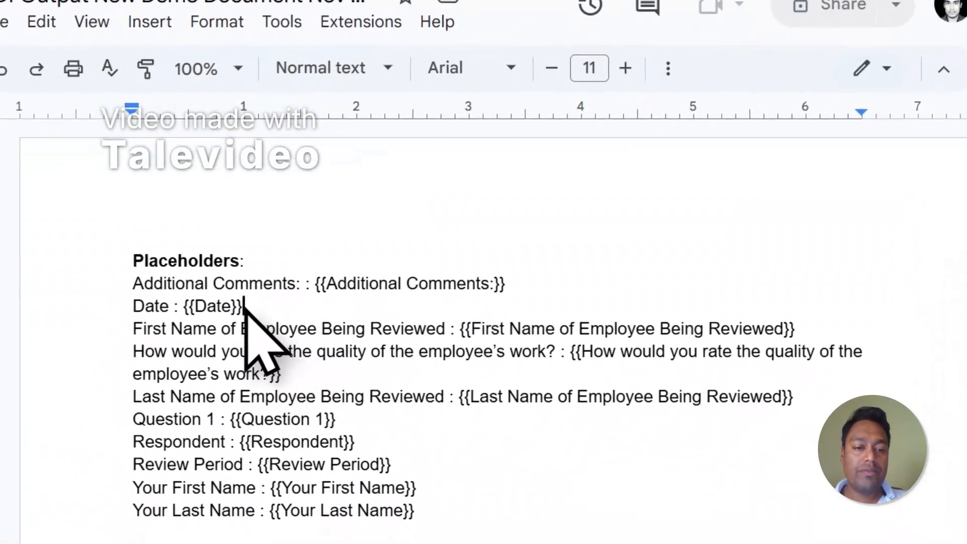
drag(235, 322, 187, 322)
click(470, 90)
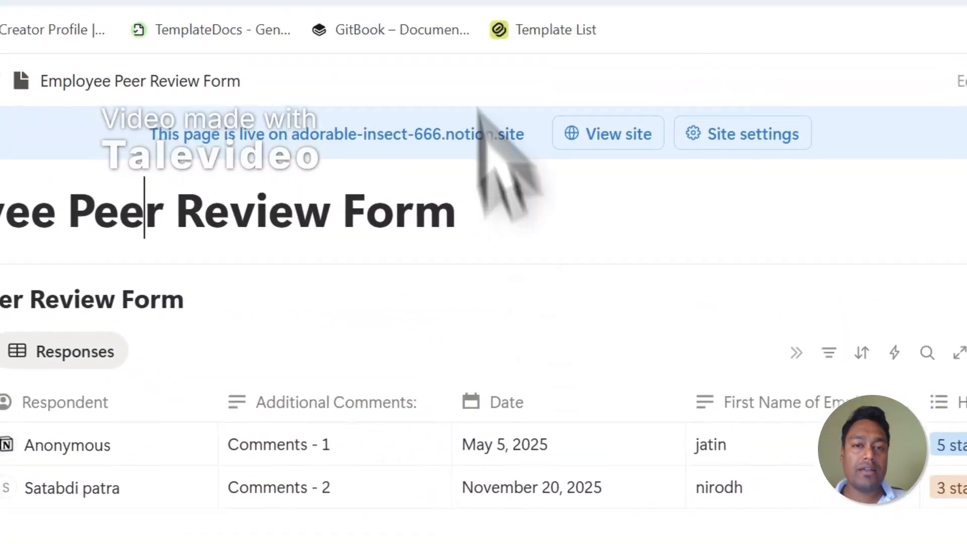
click(543, 70)
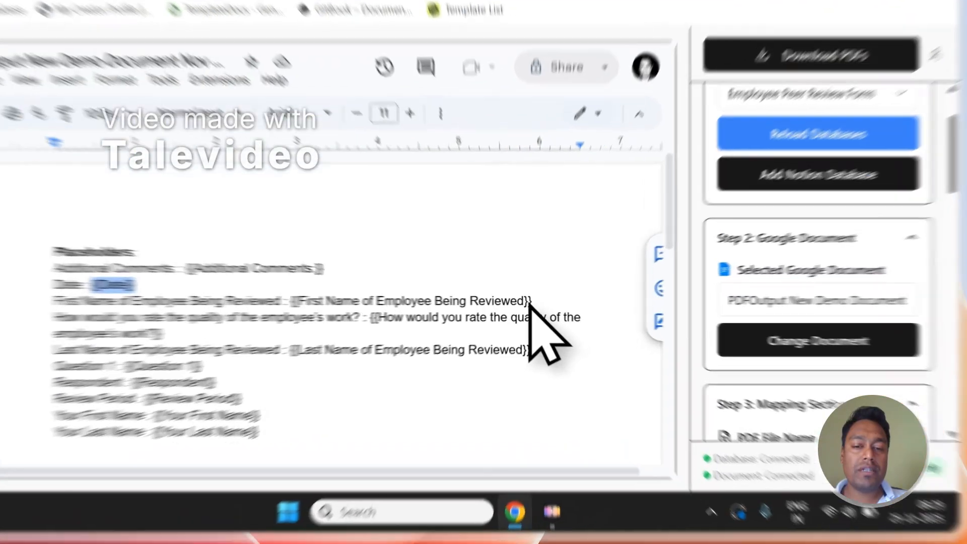
Examine the employee first name, work quality rating and Review Period placeholders and the list of copyable database properties.
drag(558, 323, 396, 323)
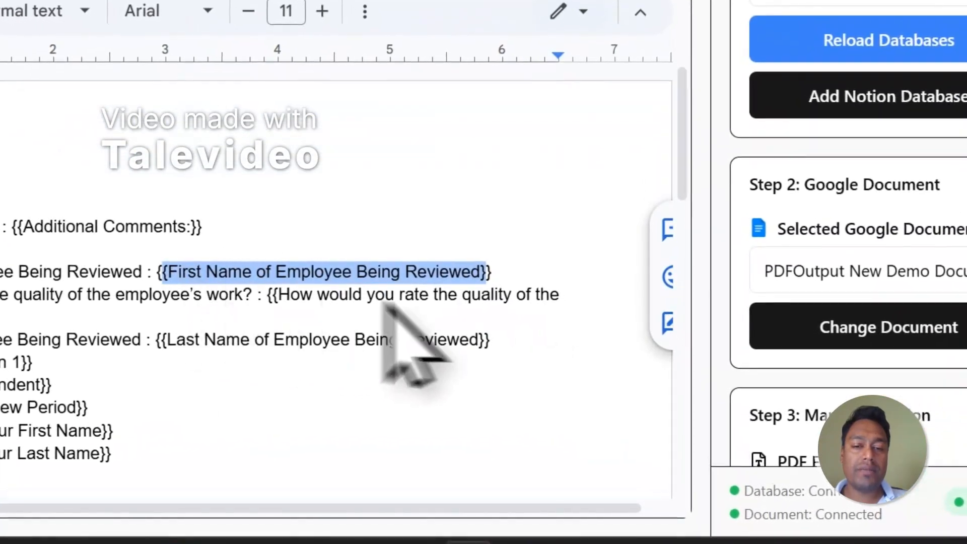
drag(16, 316, 267, 300)
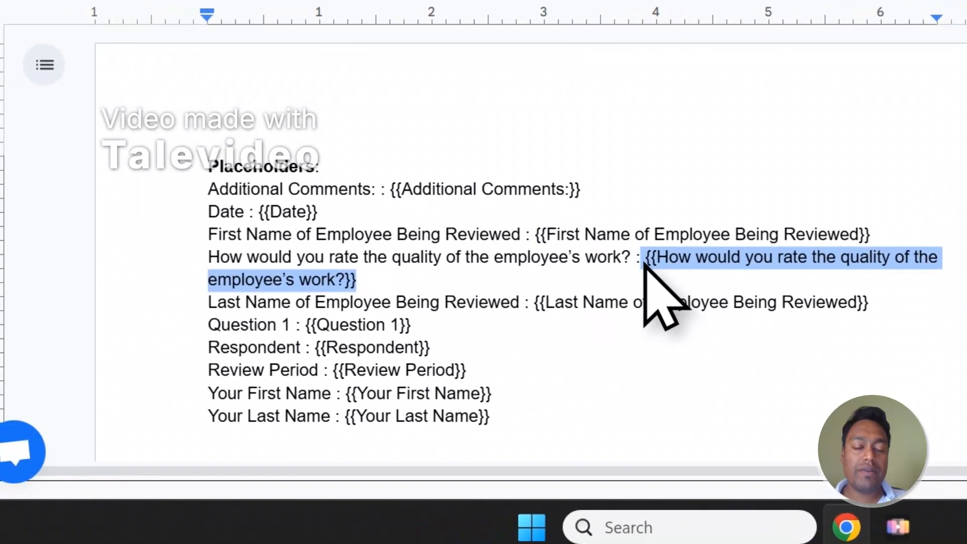
drag(411, 325, 395, 323)
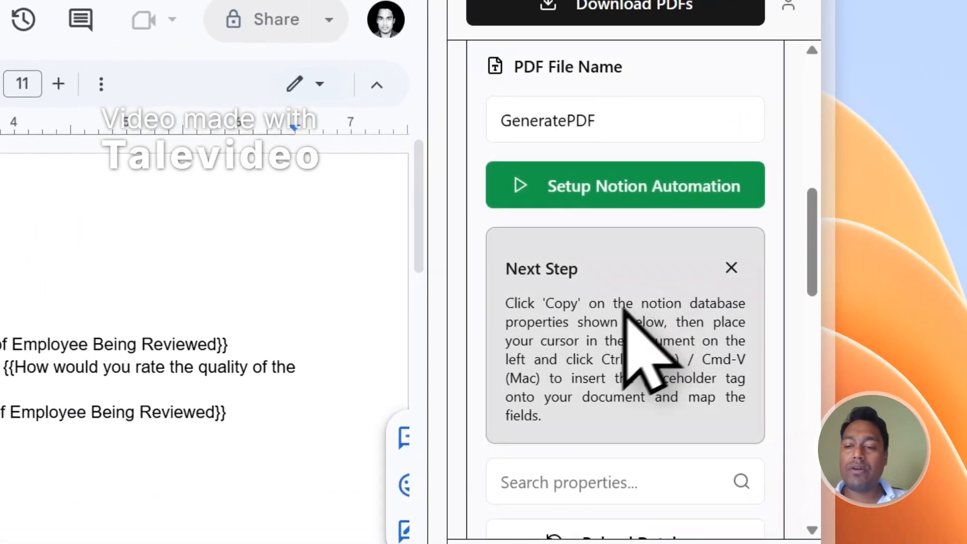
scroll(630, 323, down, 8)
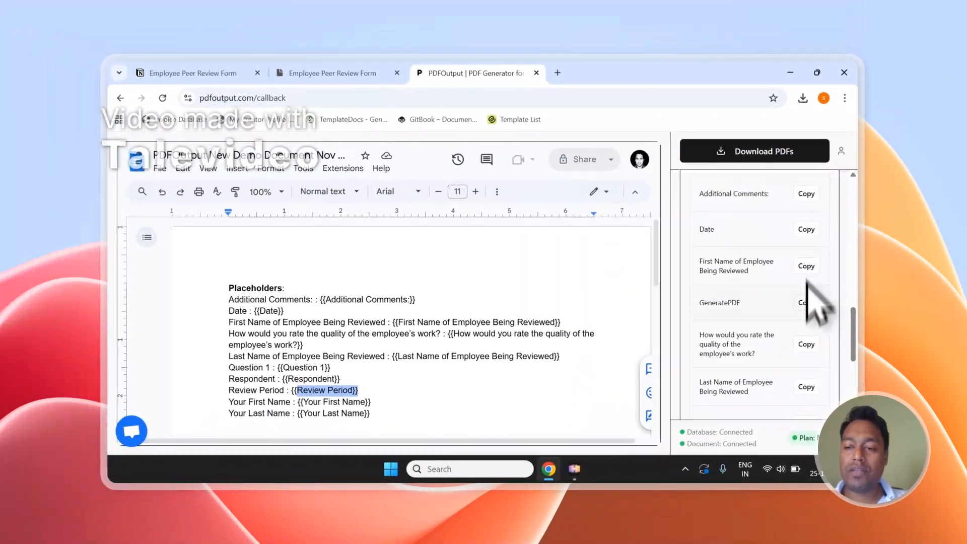
scroll(785, 327, down, 3)
scroll(326, 302, down, 3)
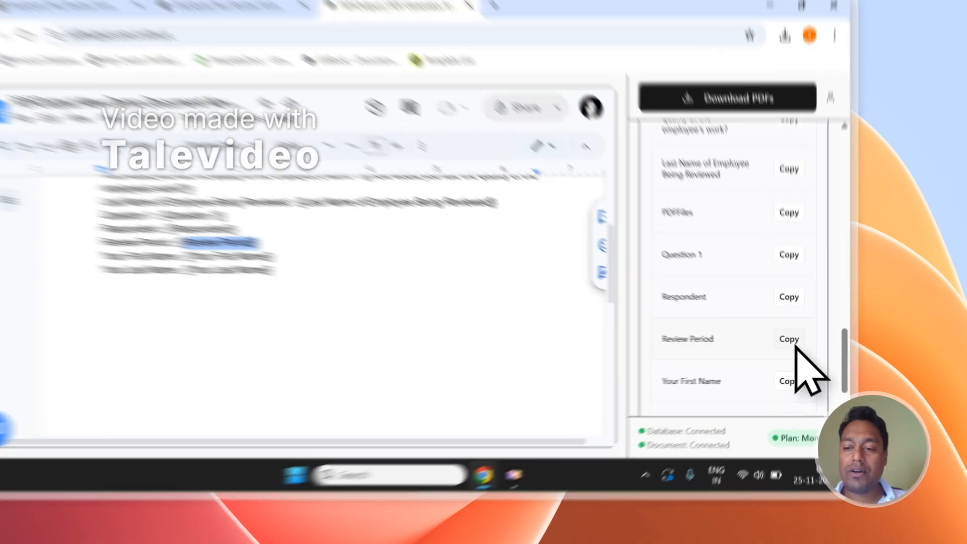
Insert the {{Review Period}} placeholder from the database properties on a blank line below the placeholder list.
click(806, 355)
click(319, 338)
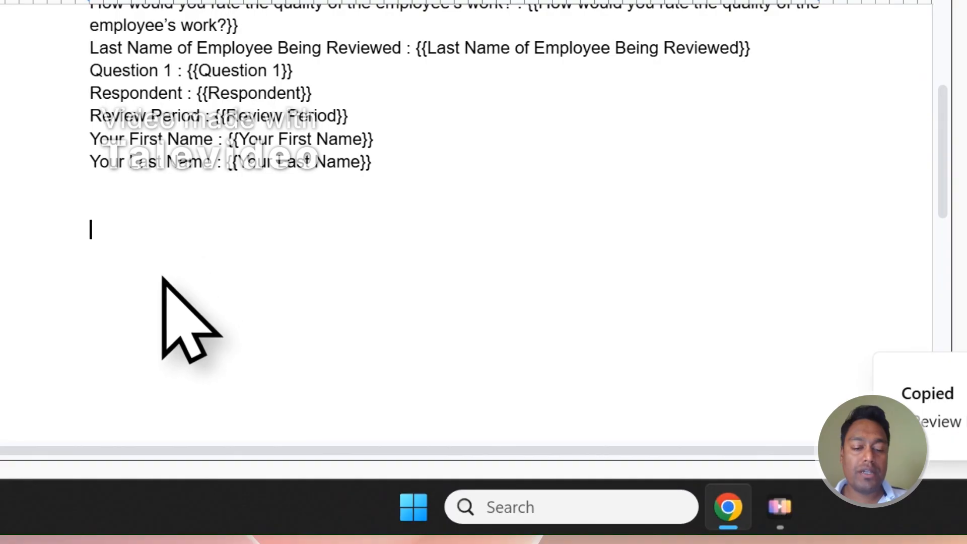
text({{Review Period}})
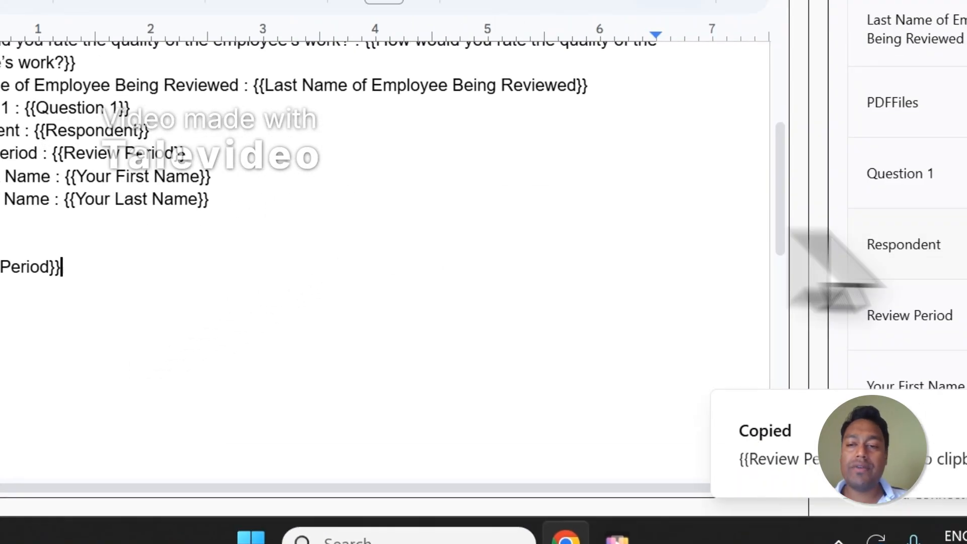
scroll(765, 270, up, 10)
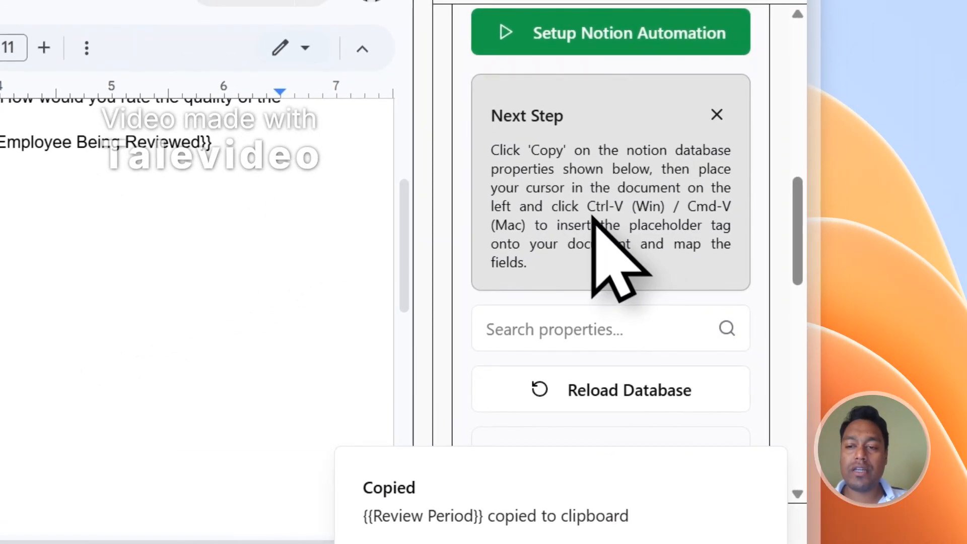
drag(586, 206, 535, 229)
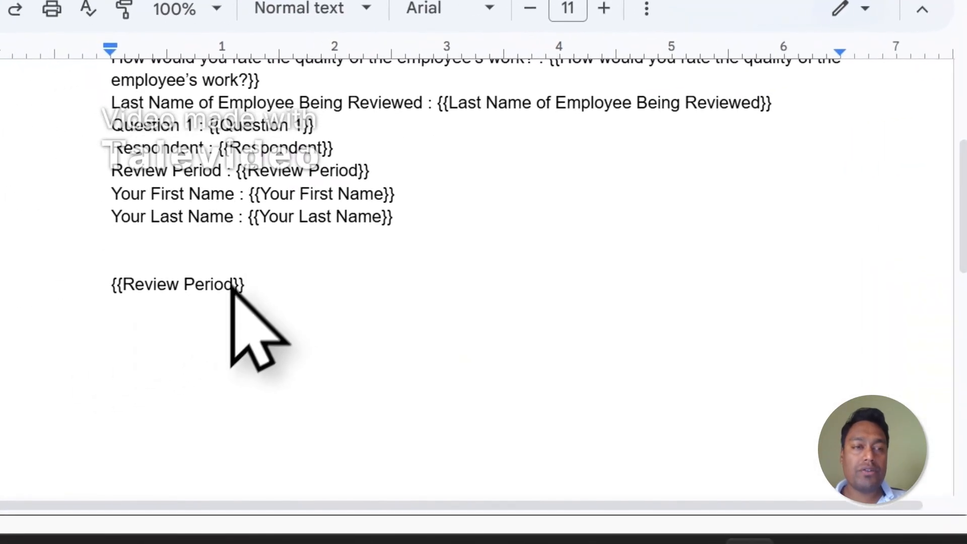
Insert the {{Last Name of Employee Being Reviewed}} placeholder two lines below the added {{Review Period}} placeholder.
scroll(794, 289, down, 5)
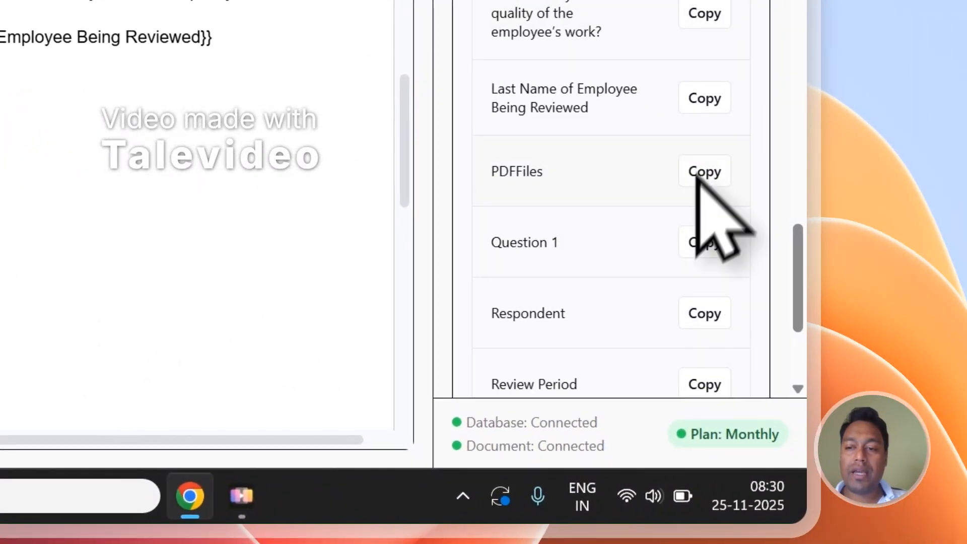
click(712, 100)
key(Return)
key(Return)
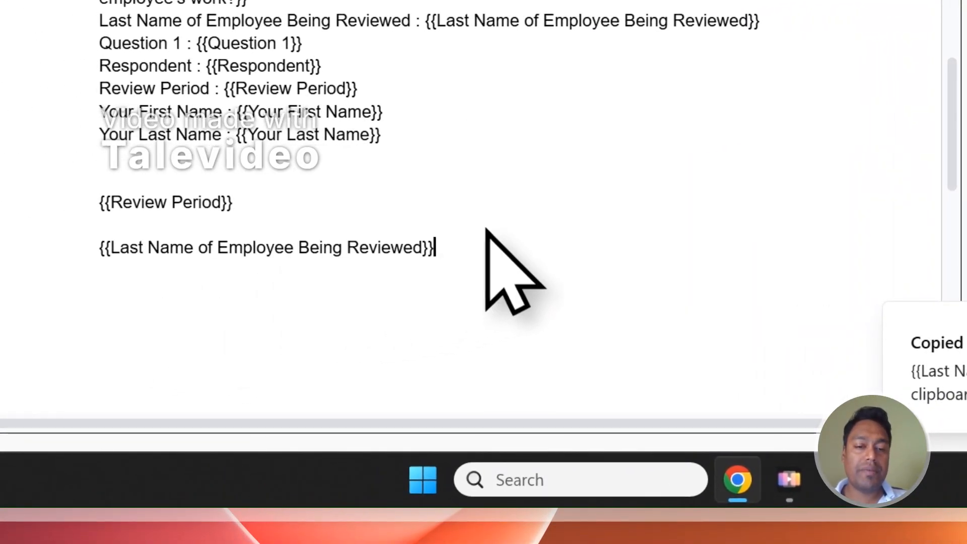
Delete the two extra placeholders and the blank lines below the Your Last Name line.
drag(474, 239, 95, 179)
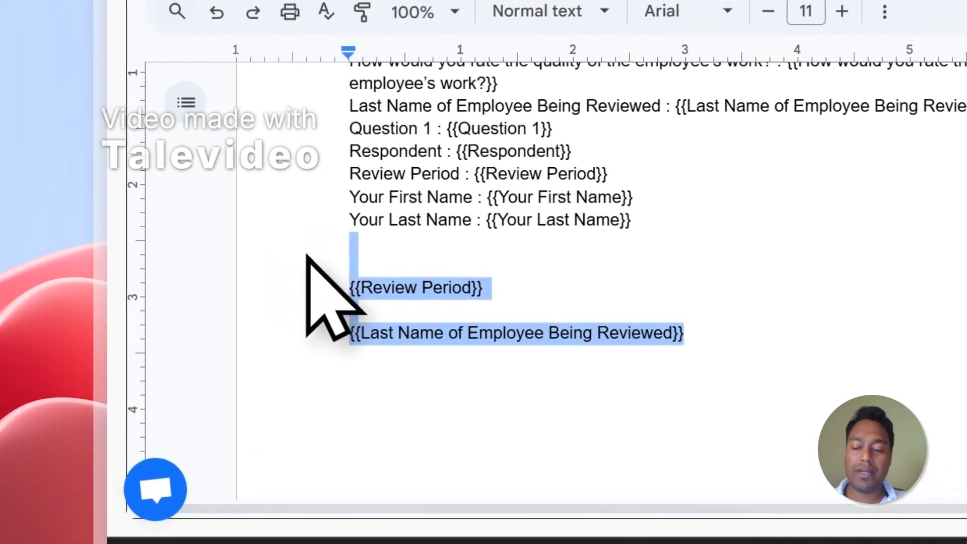
key(BackSpace)
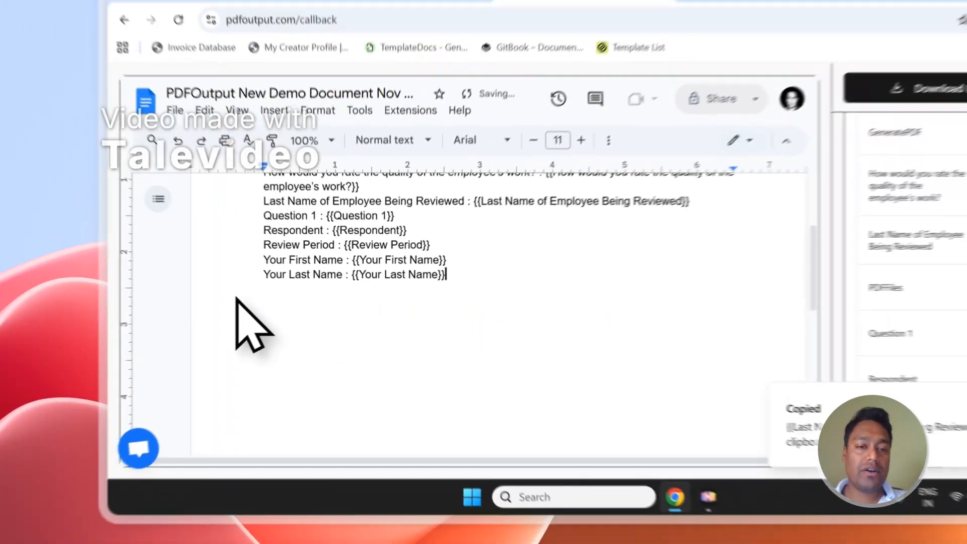
scroll(356, 313, down, 2)
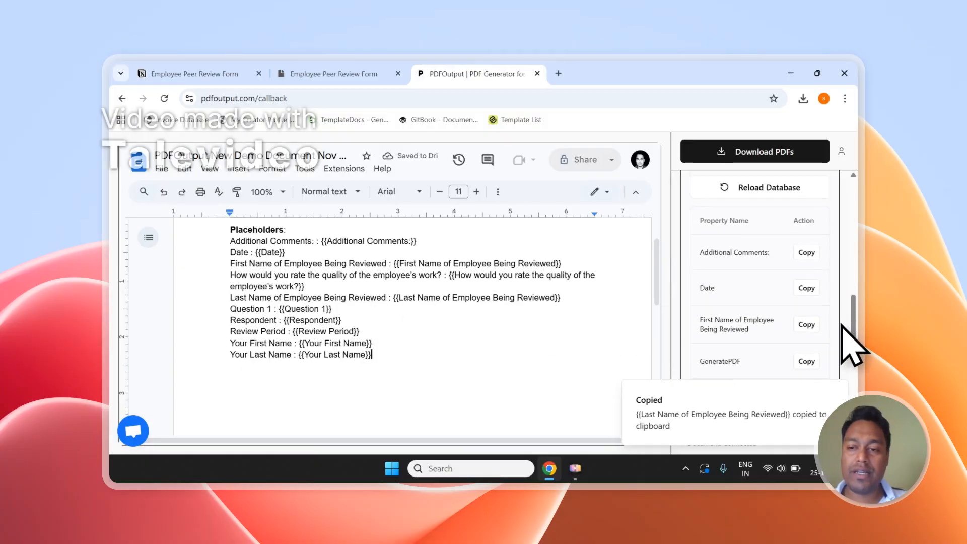
Set the PDF file name property to First Name of Employee Being Reviewed in PDFOutput.
scroll(786, 312, up, 5)
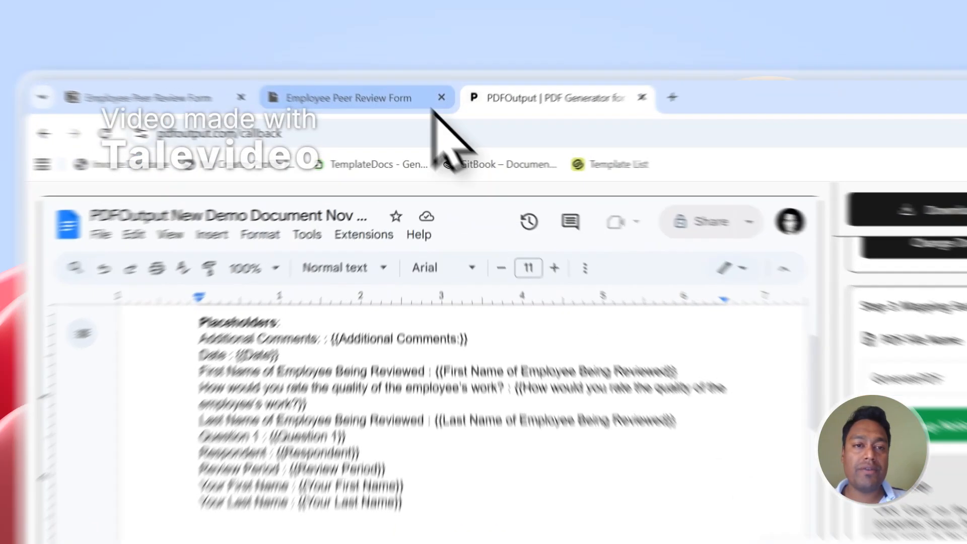
click(362, 75)
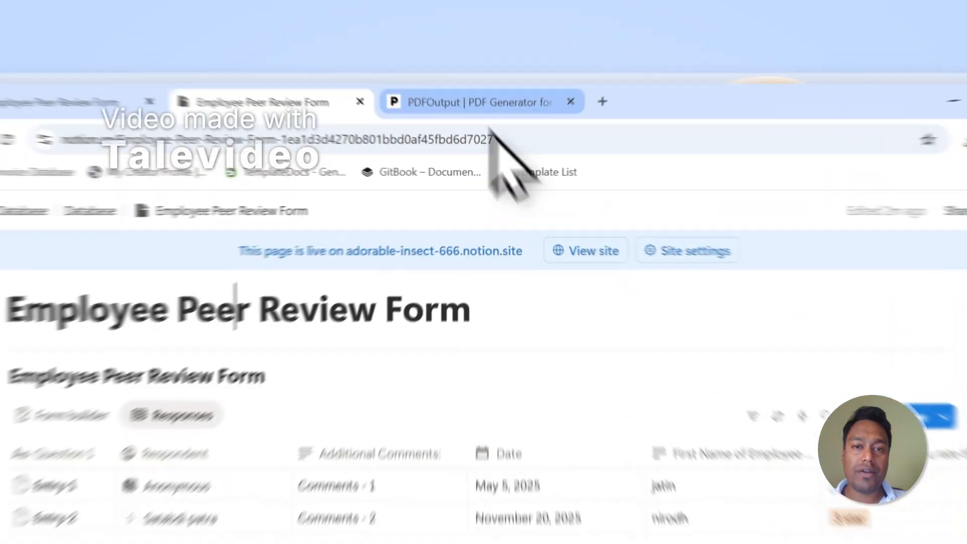
click(471, 74)
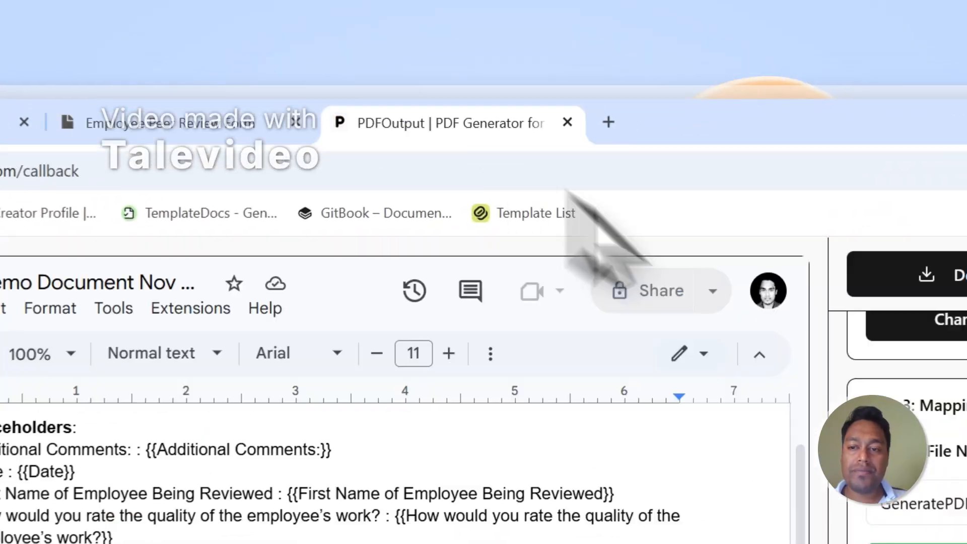
click(737, 262)
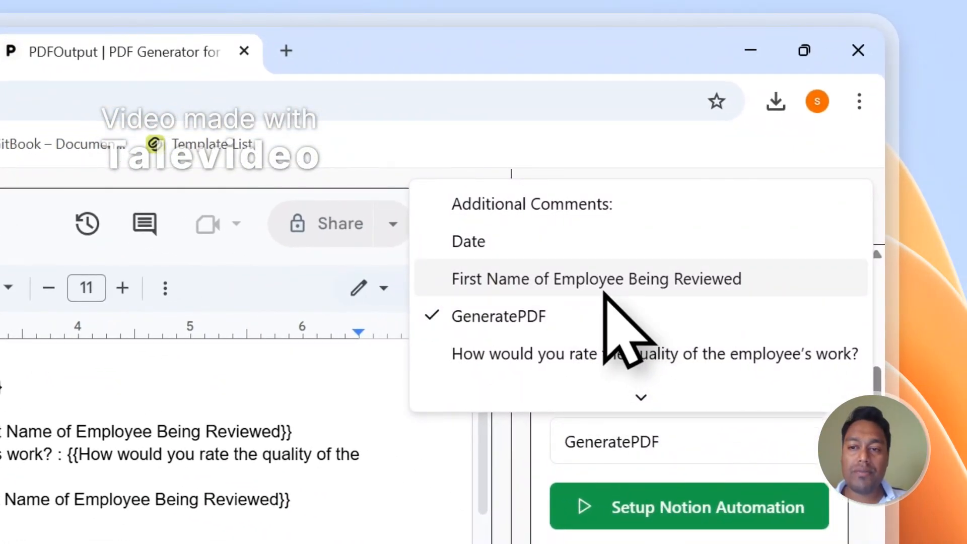
click(608, 300)
Generate and download the PDFs, and check the GeneratePDF and PDFFiles columns in the Notion responses.
scroll(799, 432, up, 10)
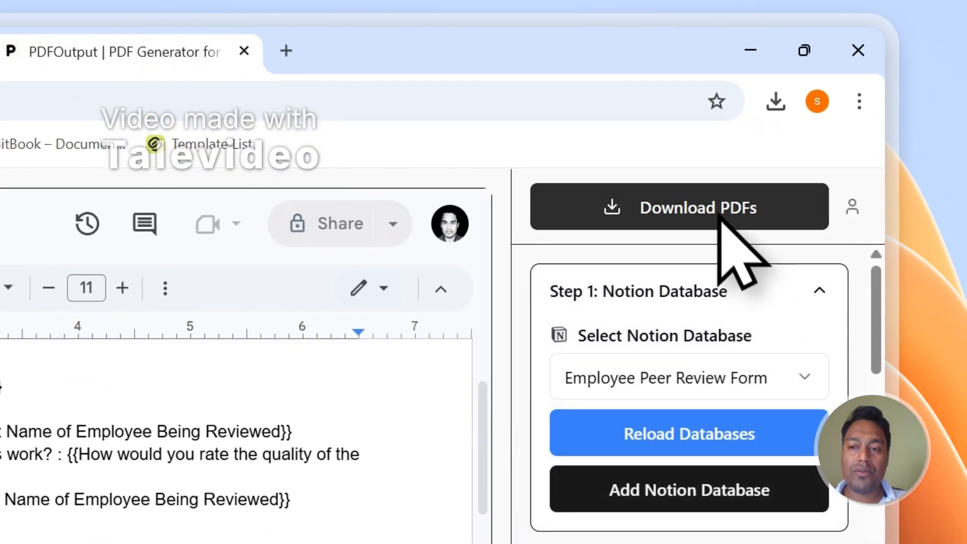
click(734, 248)
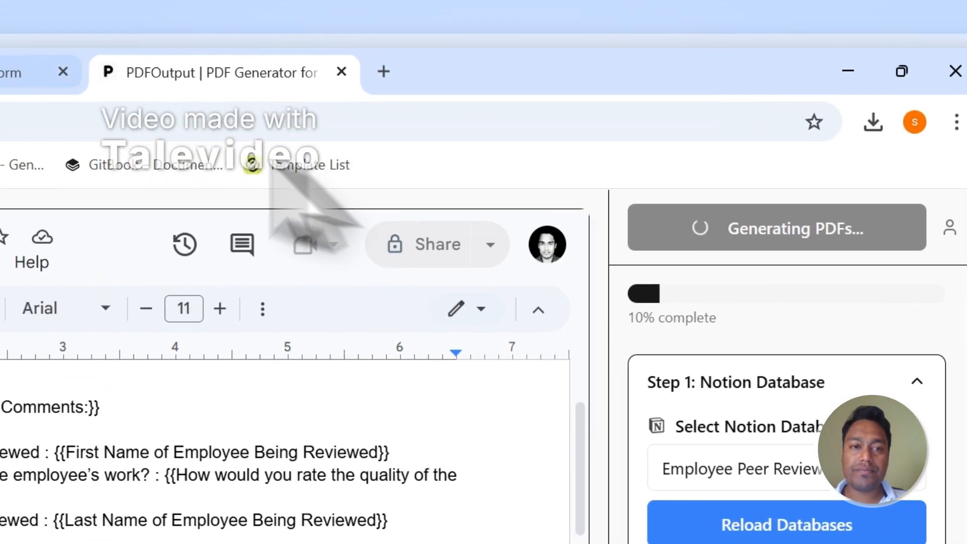
click(210, 119)
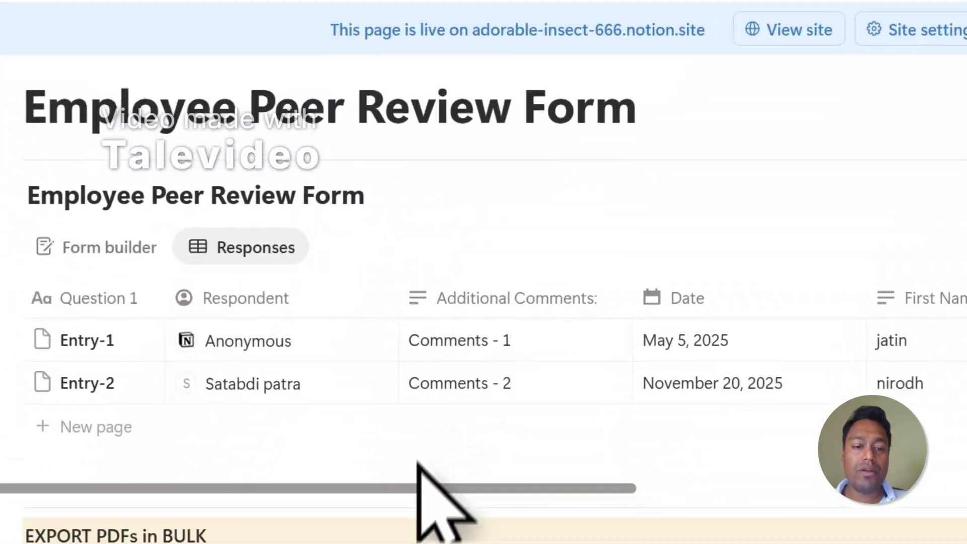
drag(420, 486, 871, 251)
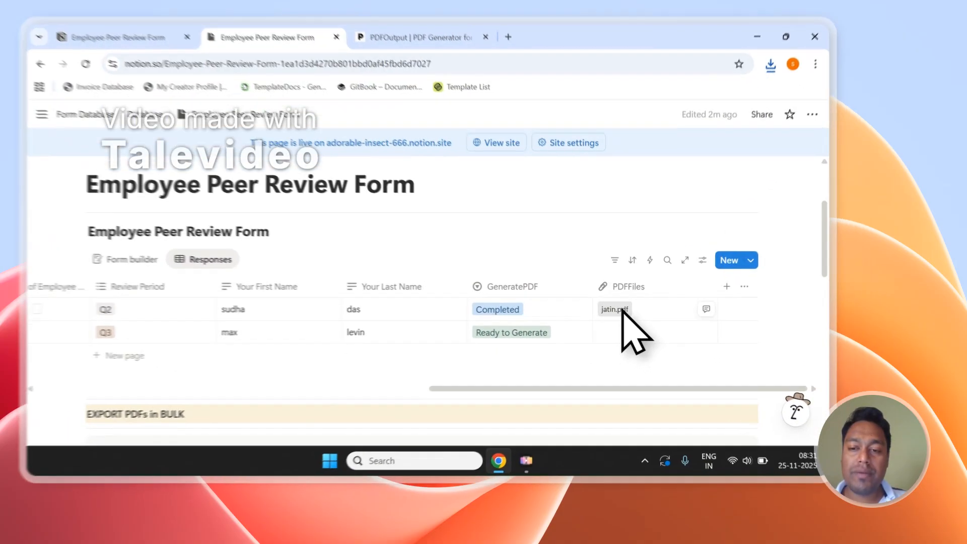
Open the generated PDF of the first response from Notion and examine its filled-in fields.
click(657, 327)
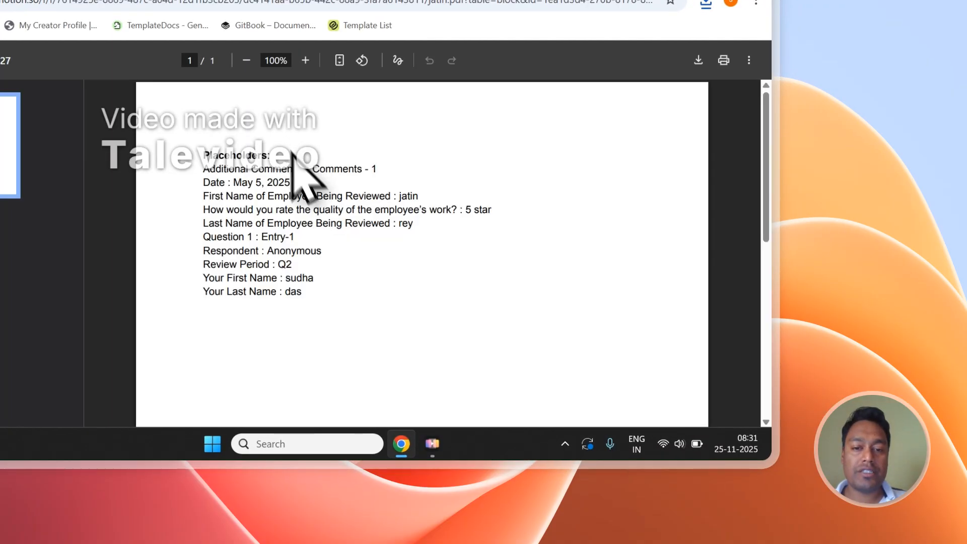
drag(315, 292, 248, 214)
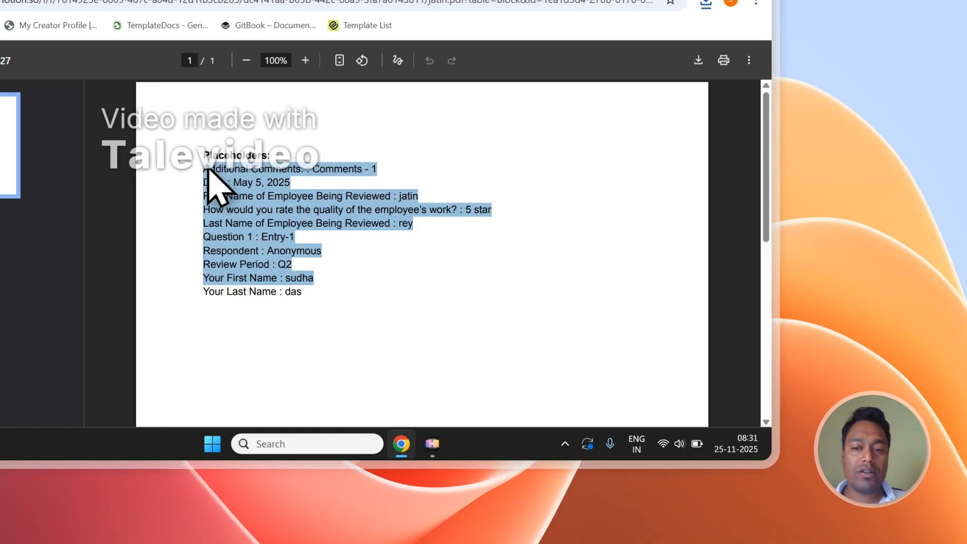
click(331, 242)
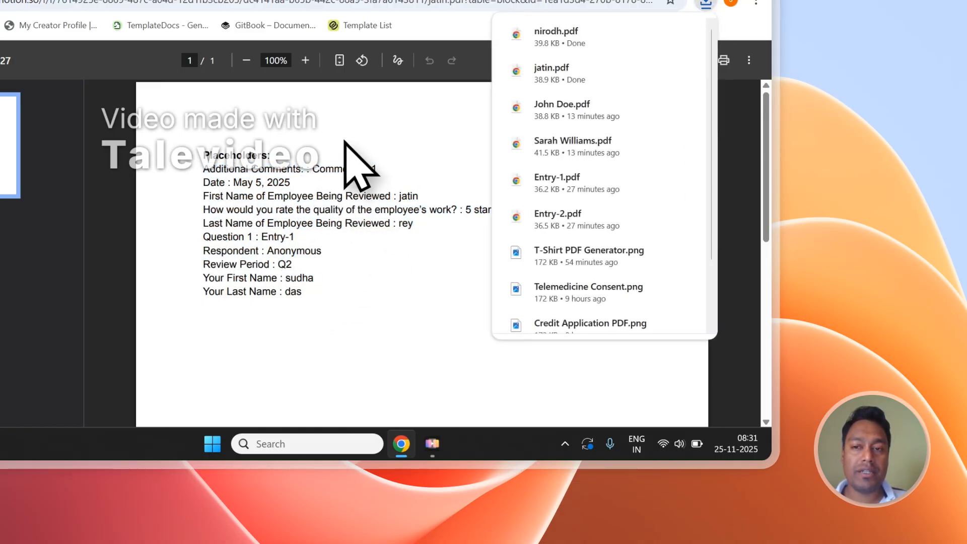
Open the second response's generated PDF from Notion, examine its fields and compare it with the first PDF.
click(325, 90)
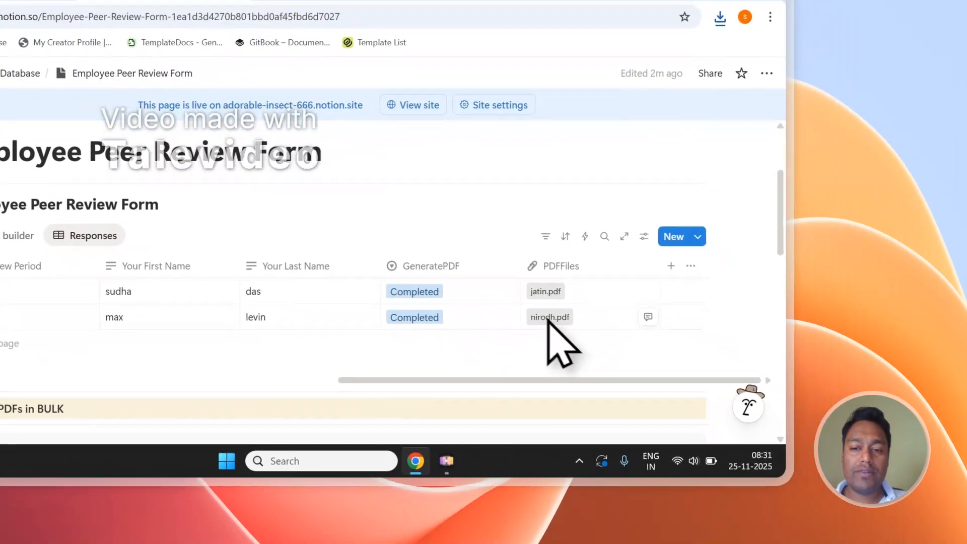
click(549, 318)
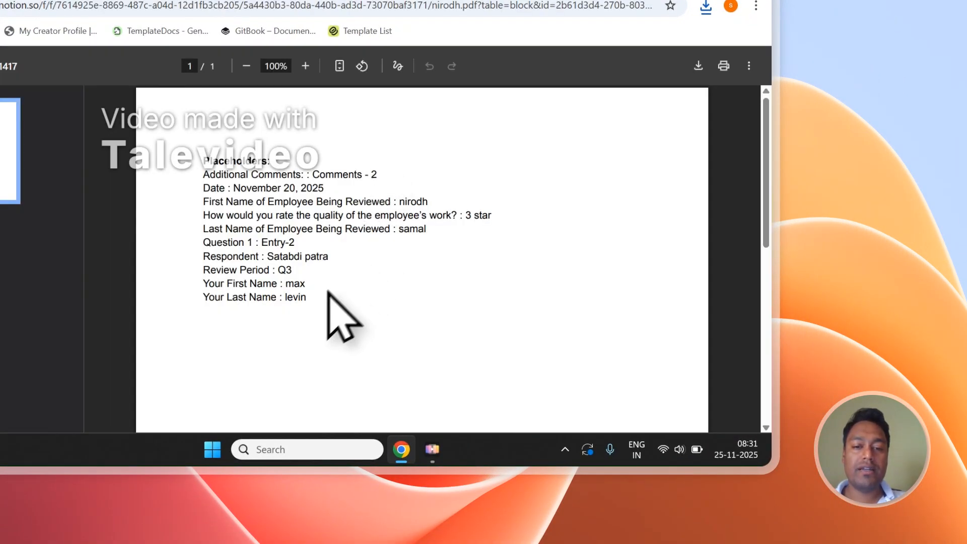
drag(208, 191, 270, 236)
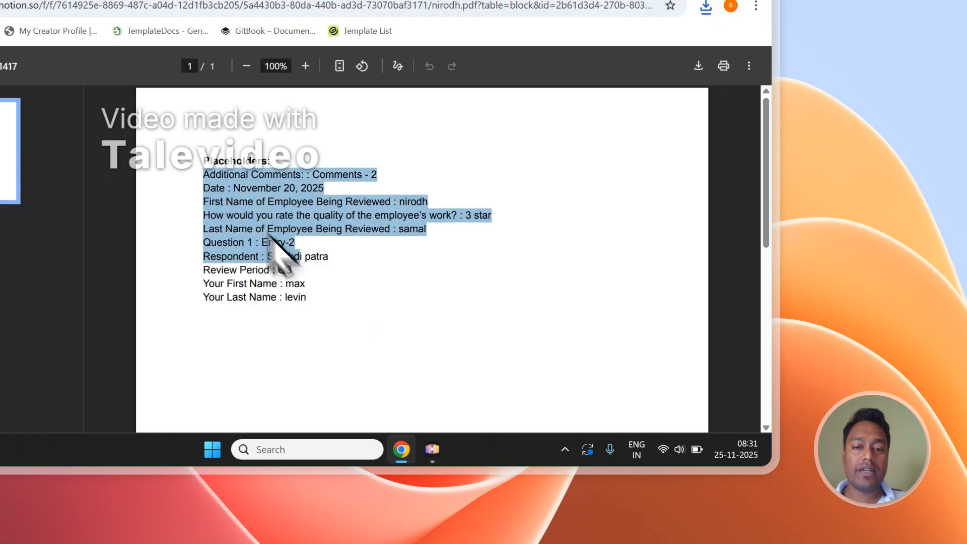
click(321, 305)
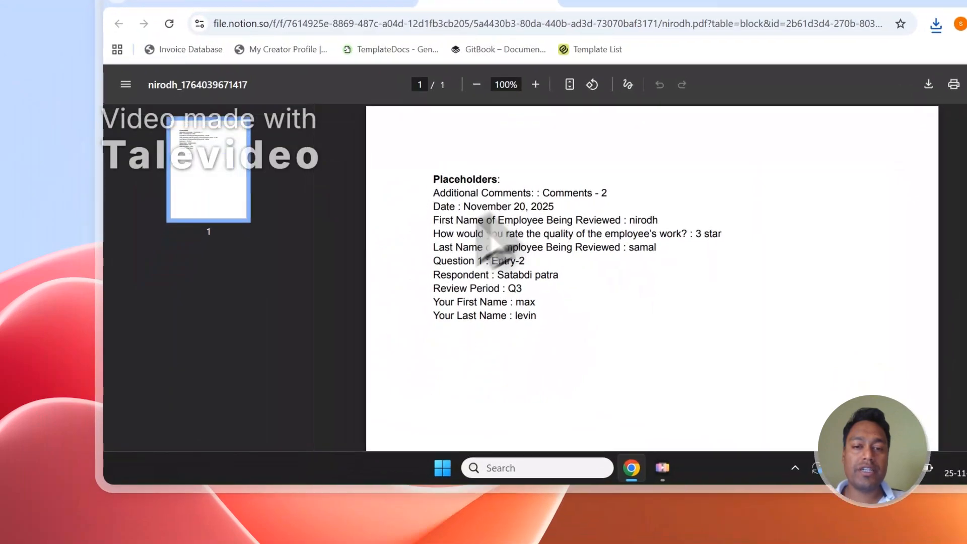
click(632, 1)
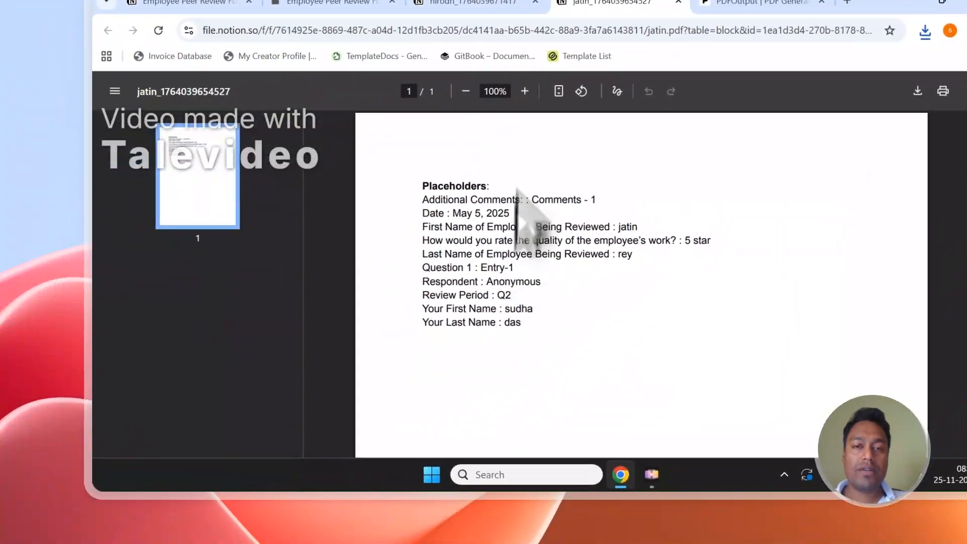
click(495, 1)
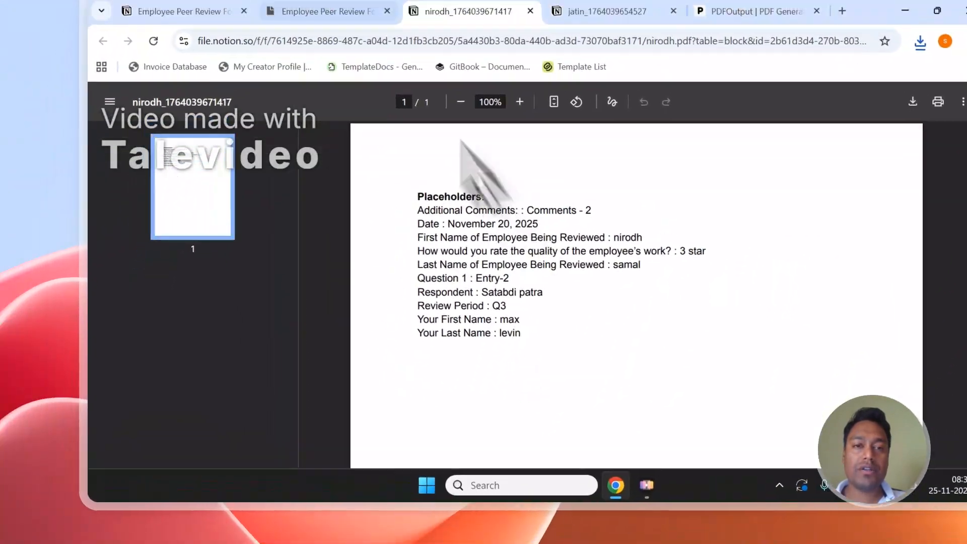
Set up the Notion automation for automatic PDF generation in PDFOutput and dismiss the notification.
click(364, 1)
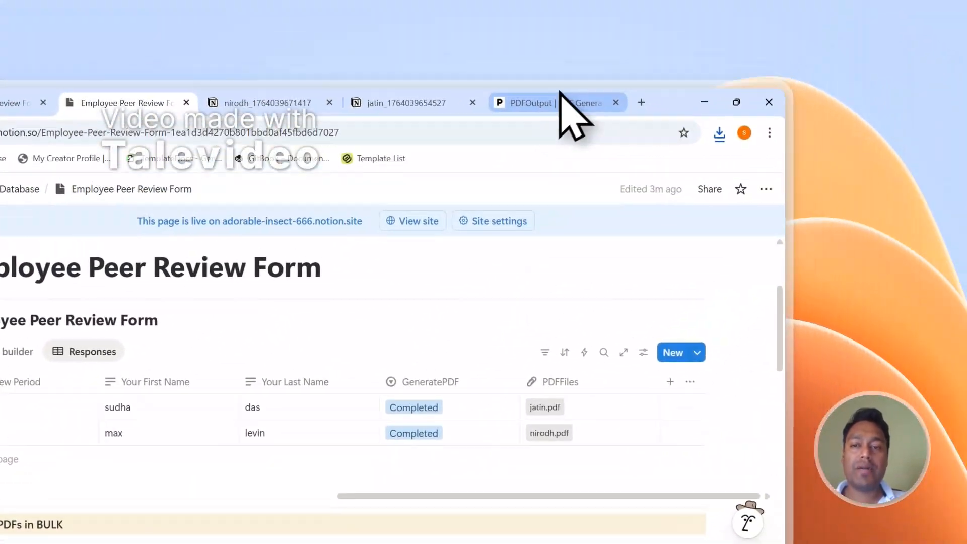
click(776, 110)
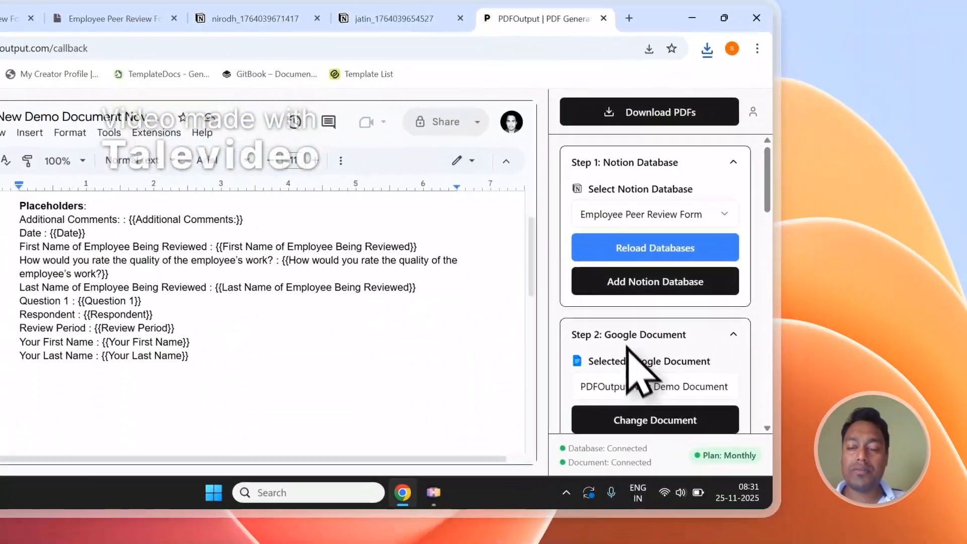
scroll(654, 342, down, 8)
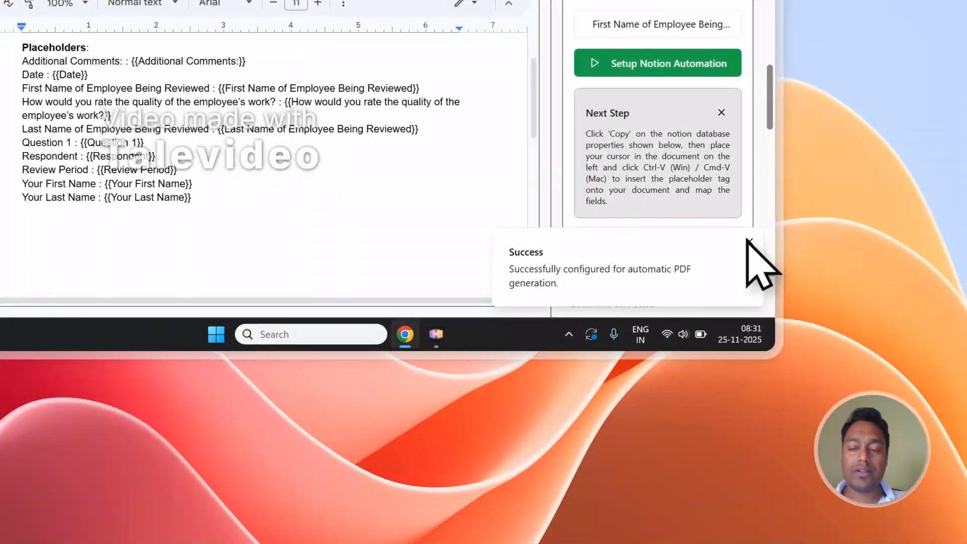
click(748, 241)
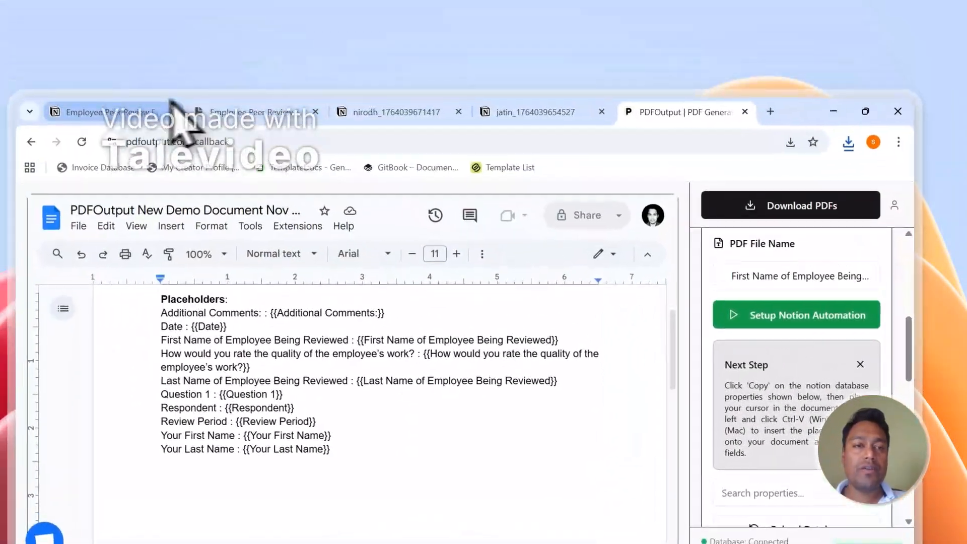
Add a blank row to the Notion form responses and set its GeneratePDF status to Ready to Generate.
click(148, 108)
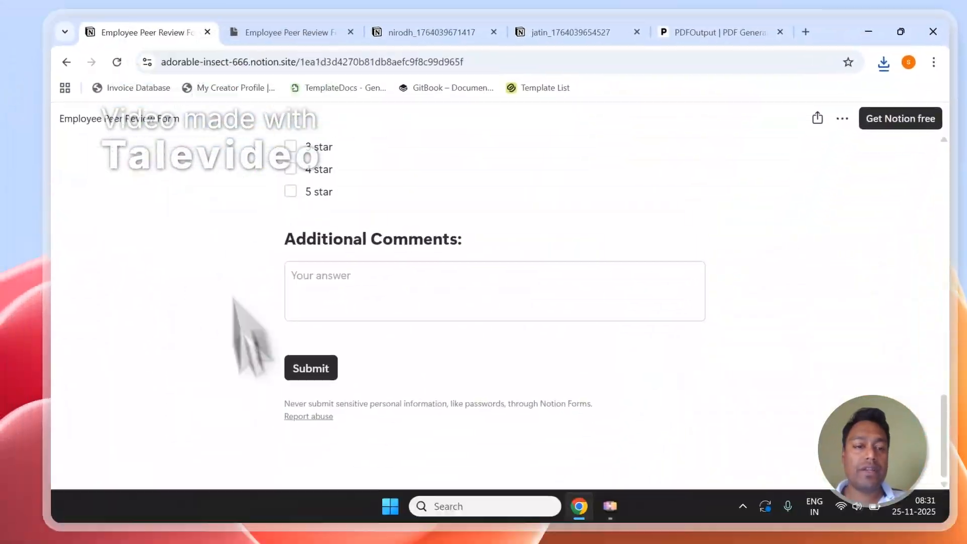
click(302, 32)
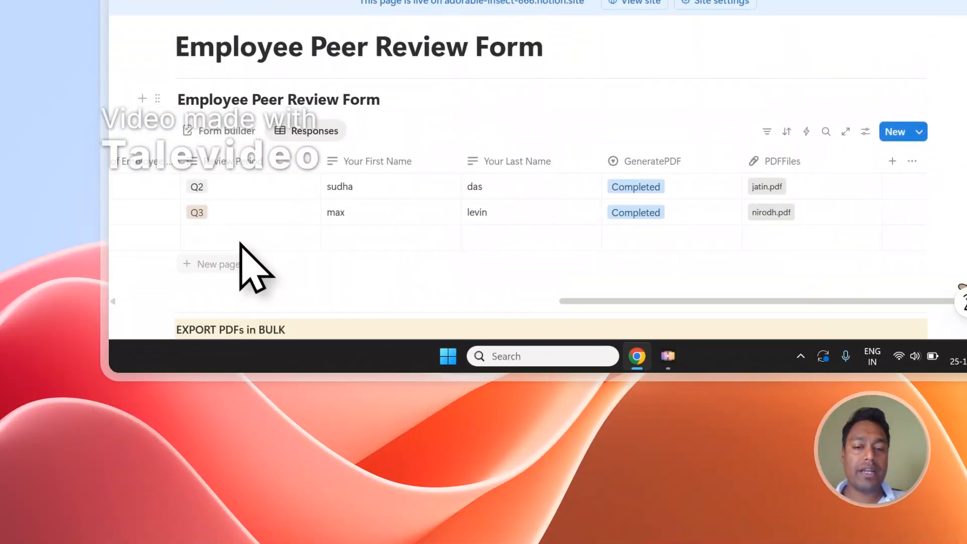
click(718, 240)
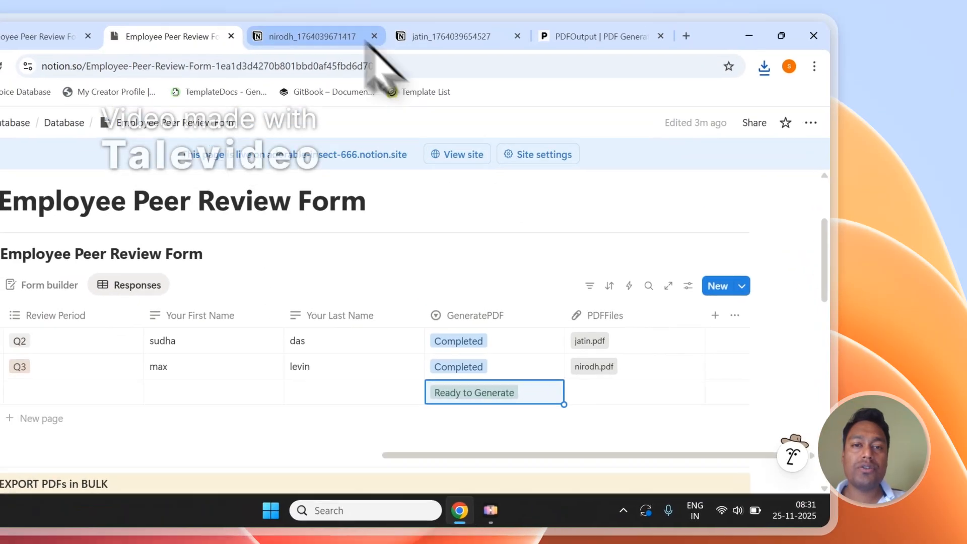
Close both generated PDFs and return to the start of the template document in PDFOutput.
click(363, 39)
click(399, 113)
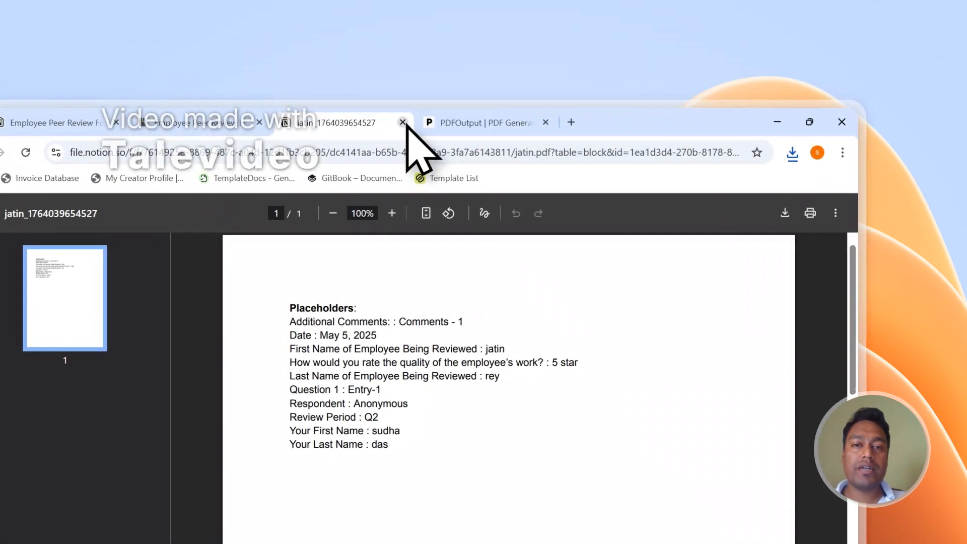
click(404, 123)
scroll(620, 330, up, 2)
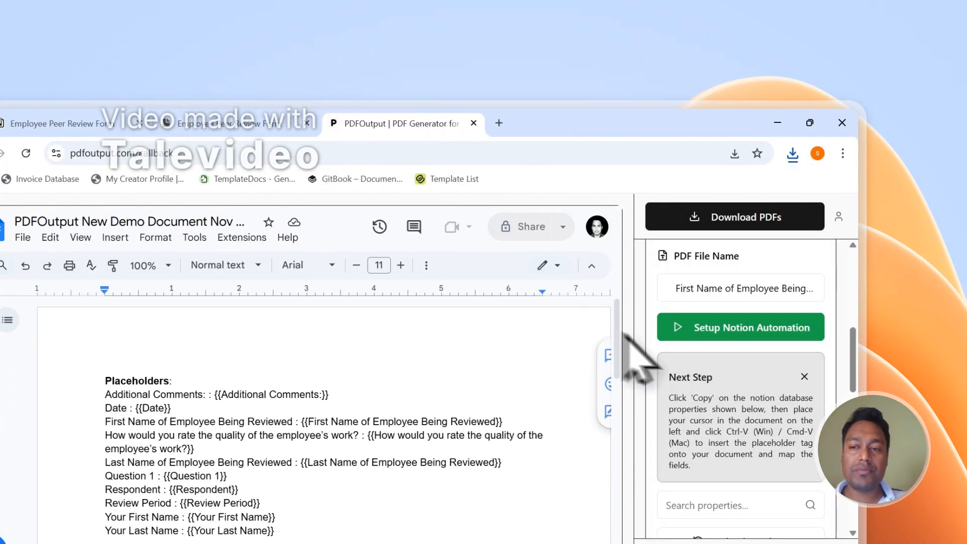
Switch to the Notion form responses and set the second blank row's GeneratePDF status to Ready to Generate.
scroll(790, 388, up, 6)
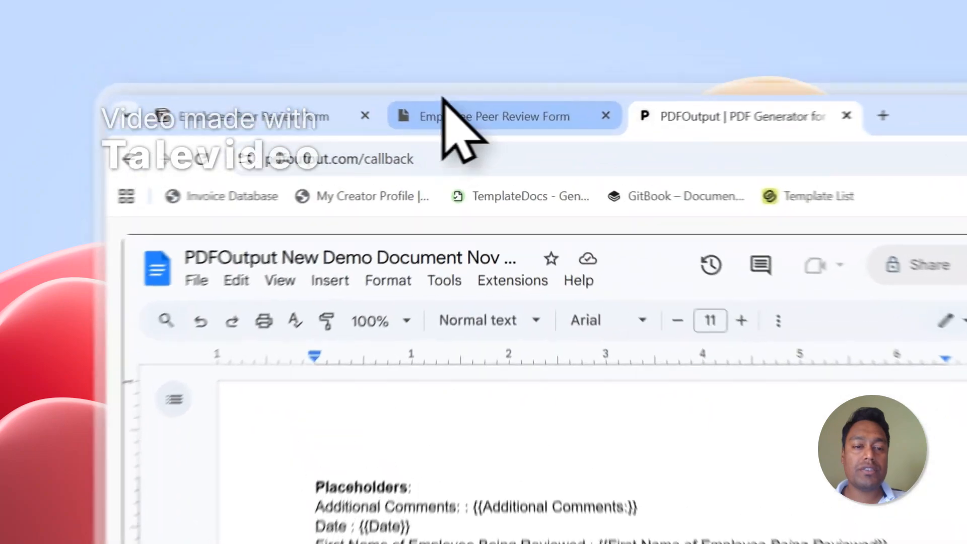
click(322, 73)
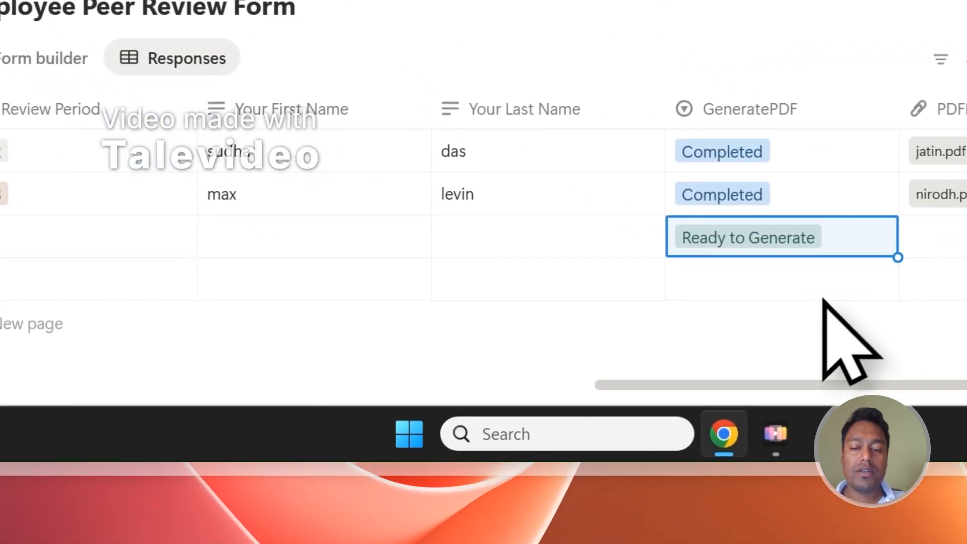
click(798, 271)
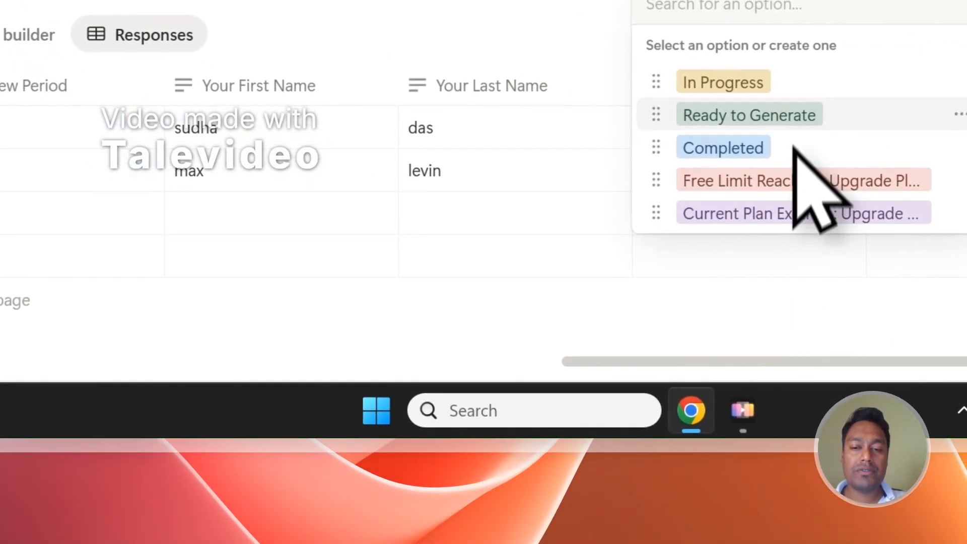
click(798, 112)
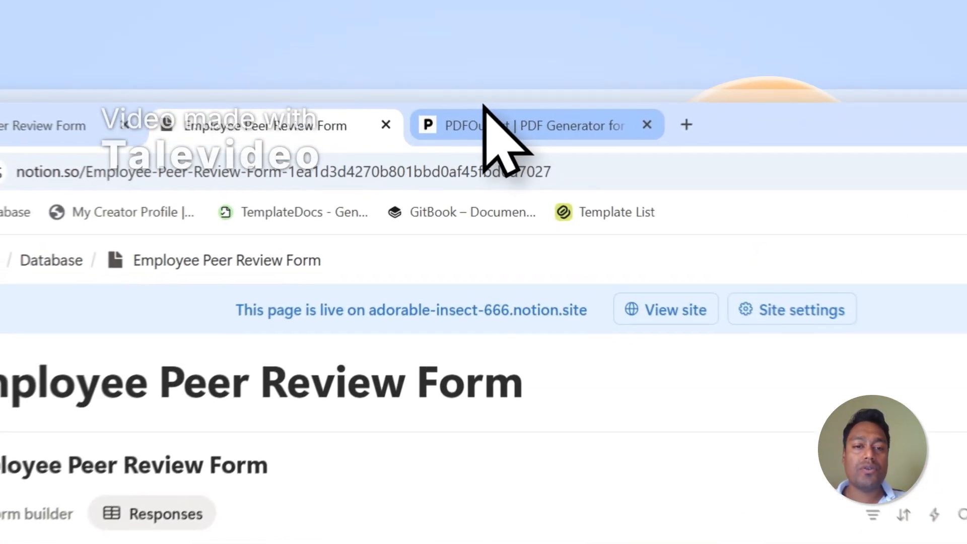
Switch to PDFOutput, open its support chat below the template document, and close the chat again.
click(468, 74)
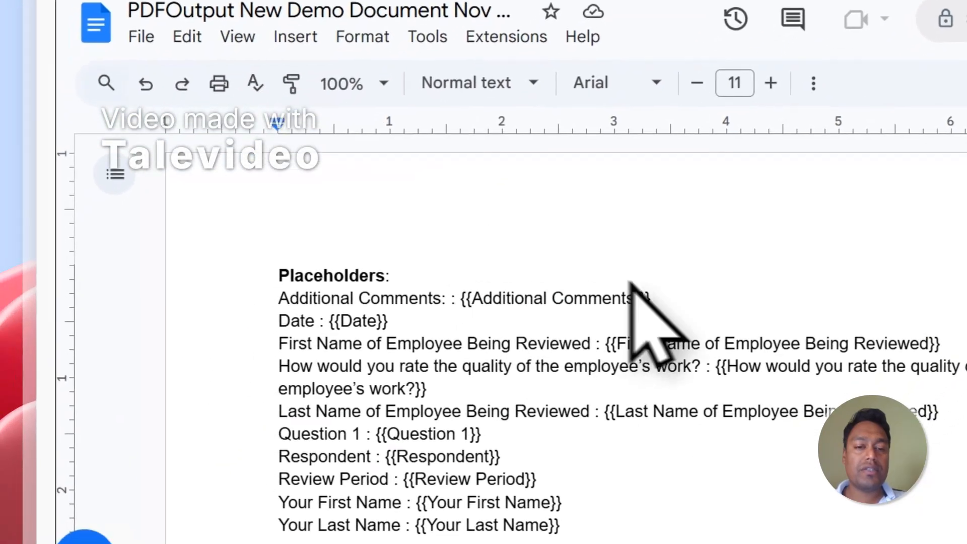
scroll(655, 285, down, 2)
scroll(655, 285, up, 2)
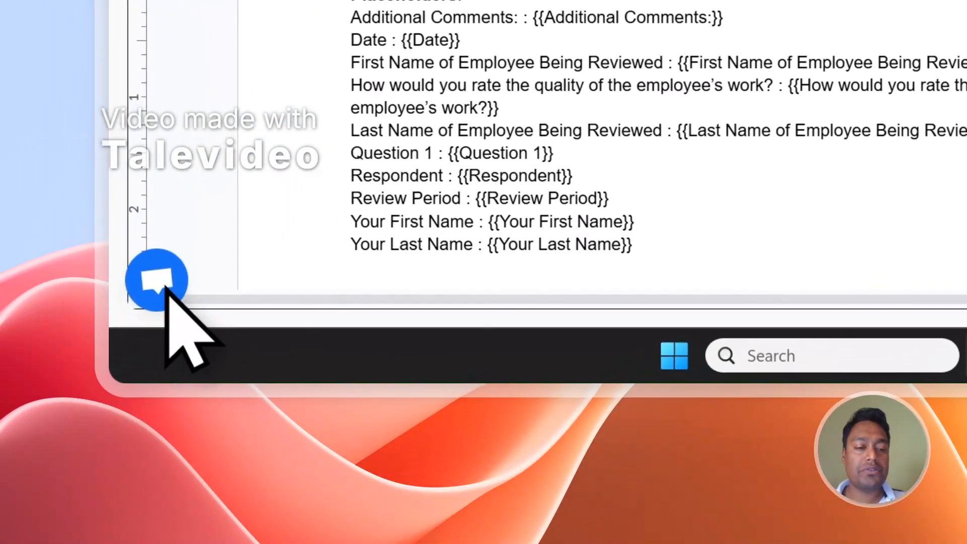
click(166, 290)
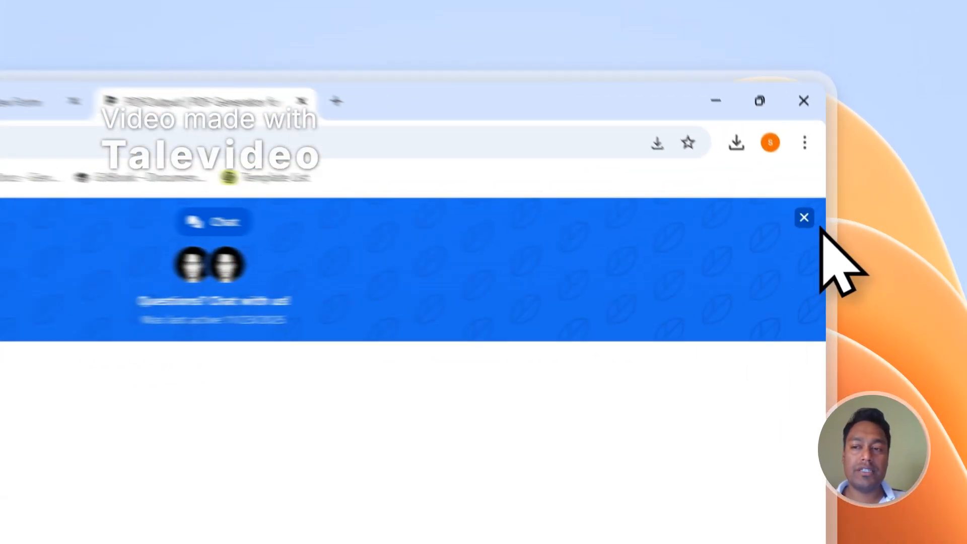
click(845, 144)
Sign out of PDFOutput and open the Contact page from the website footer.
click(775, 272)
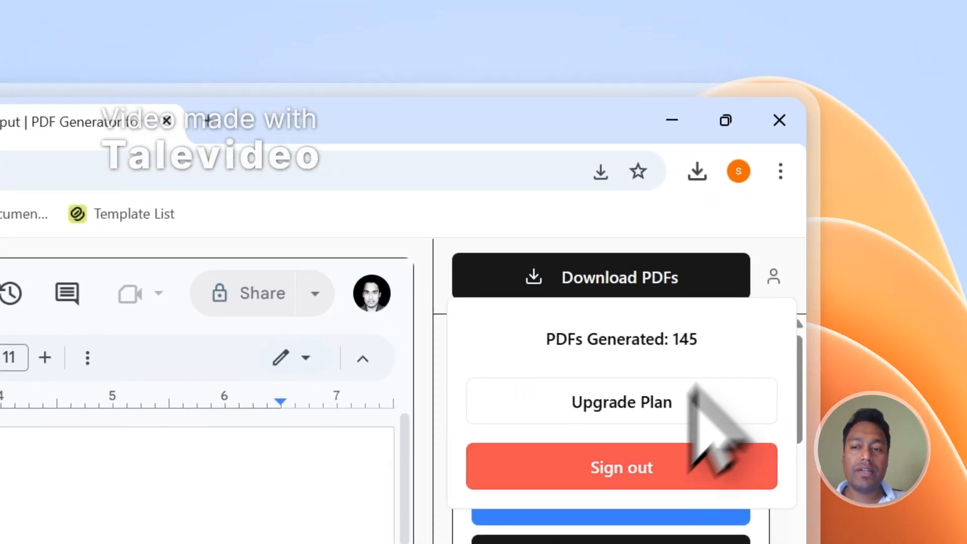
click(628, 472)
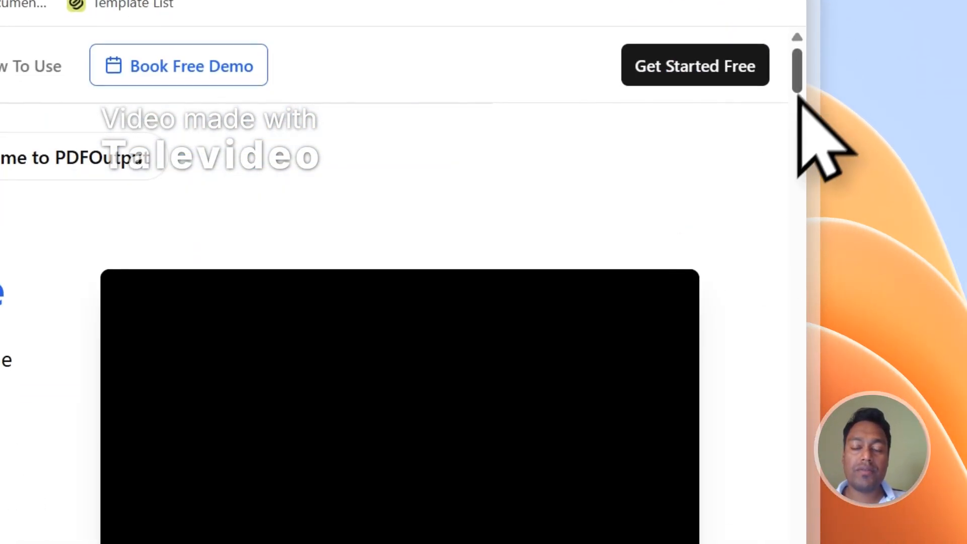
drag(798, 91, 809, 459)
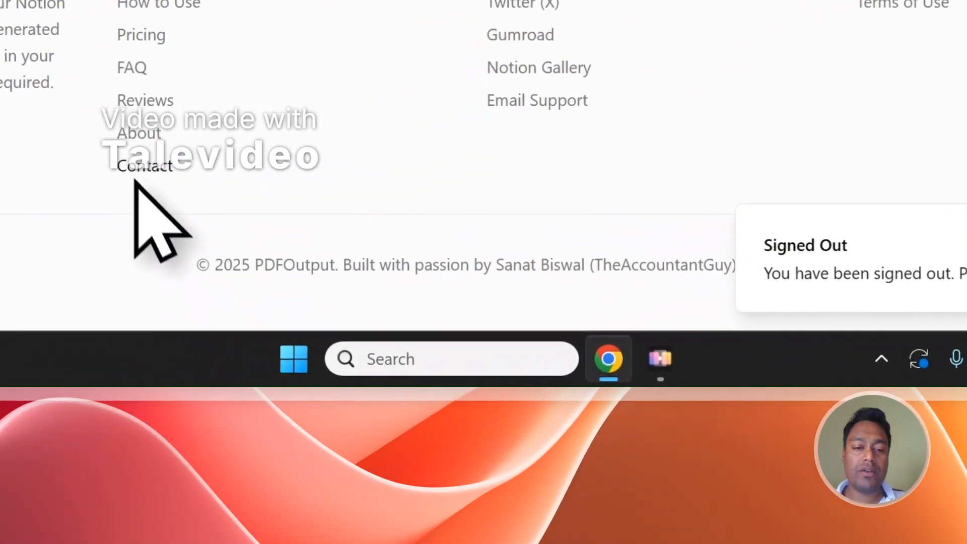
click(137, 171)
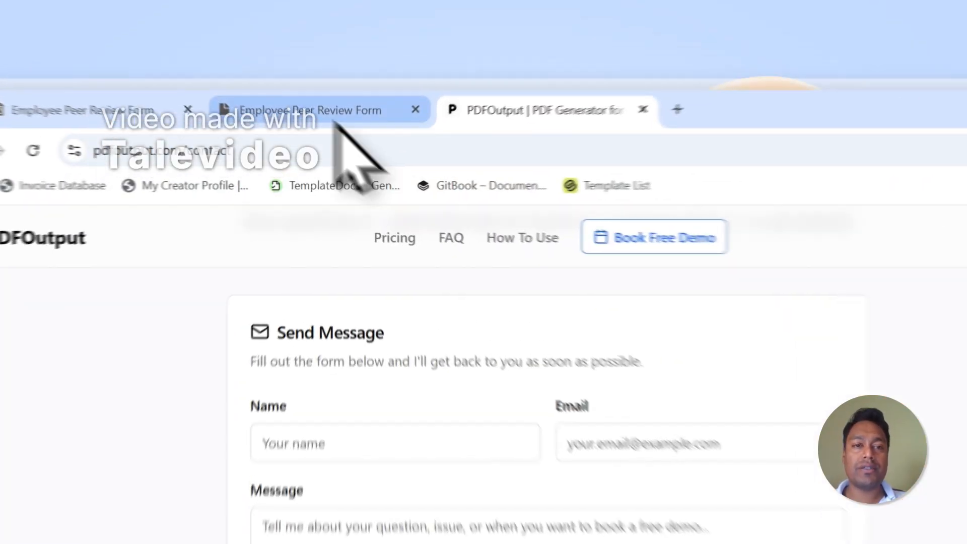
Switch to the Notion form responses and check the GeneratePDF and PDFFiles columns for the blank rows.
click(342, 73)
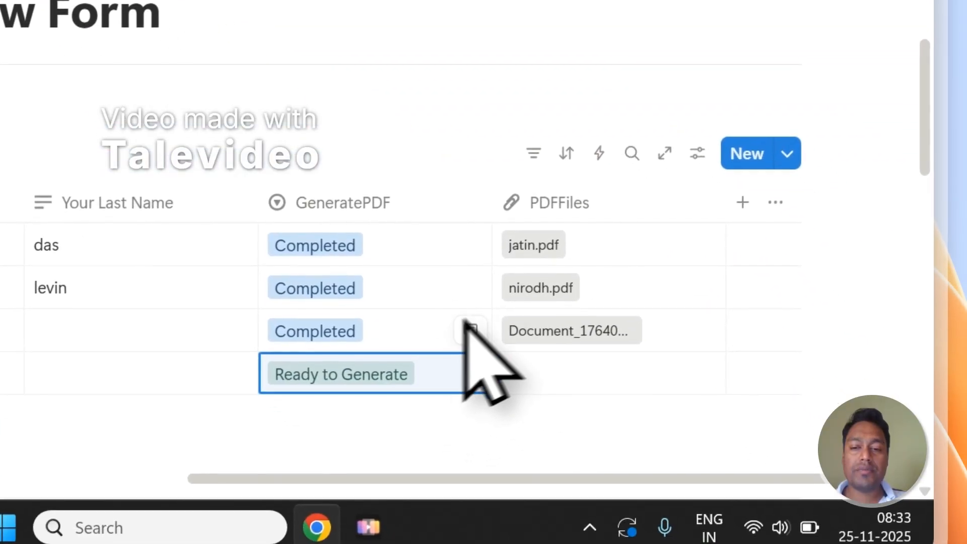